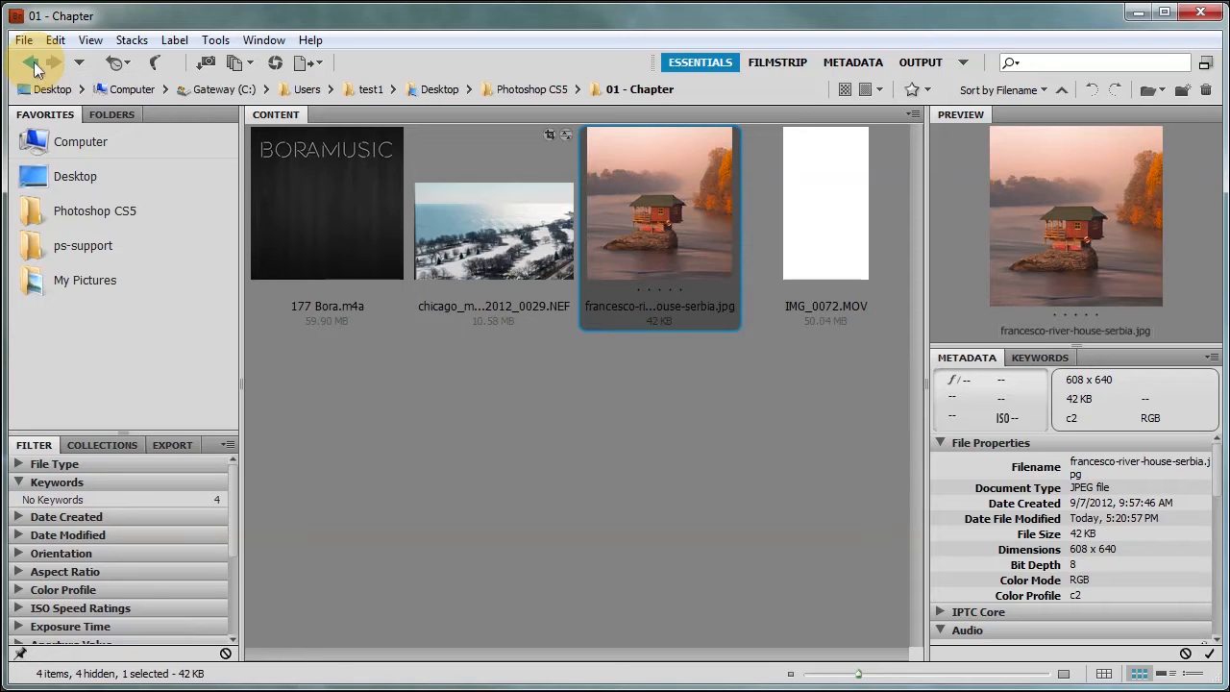
click(127, 62)
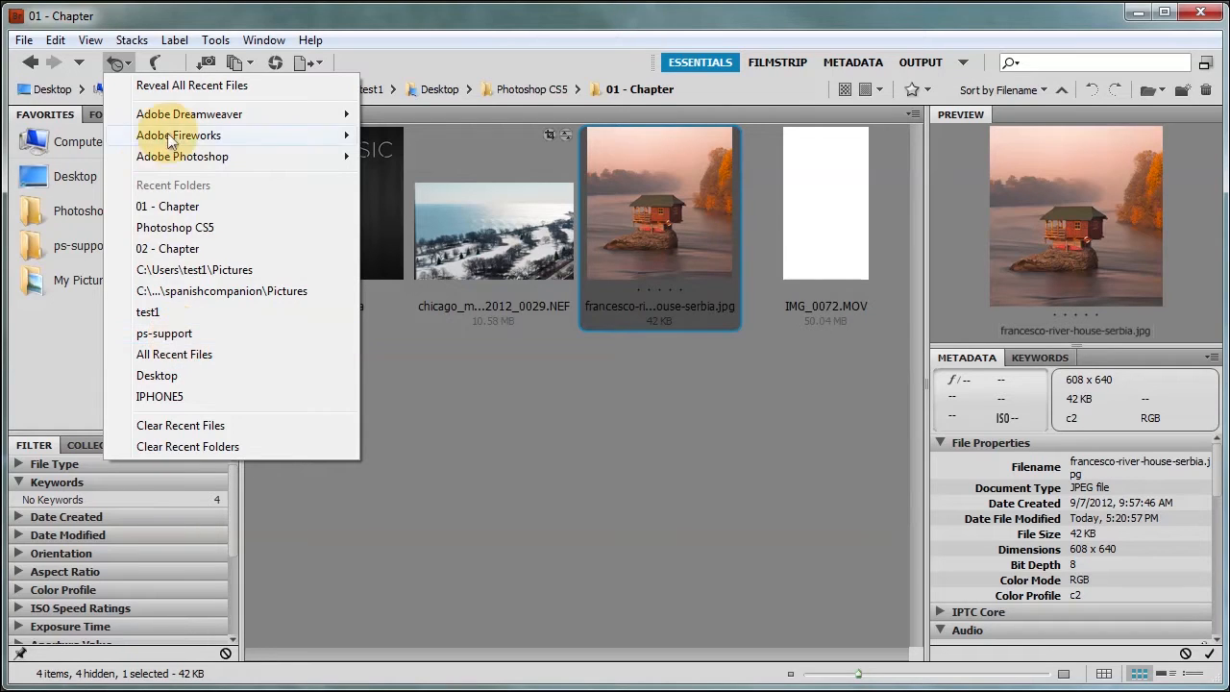
click(176, 66)
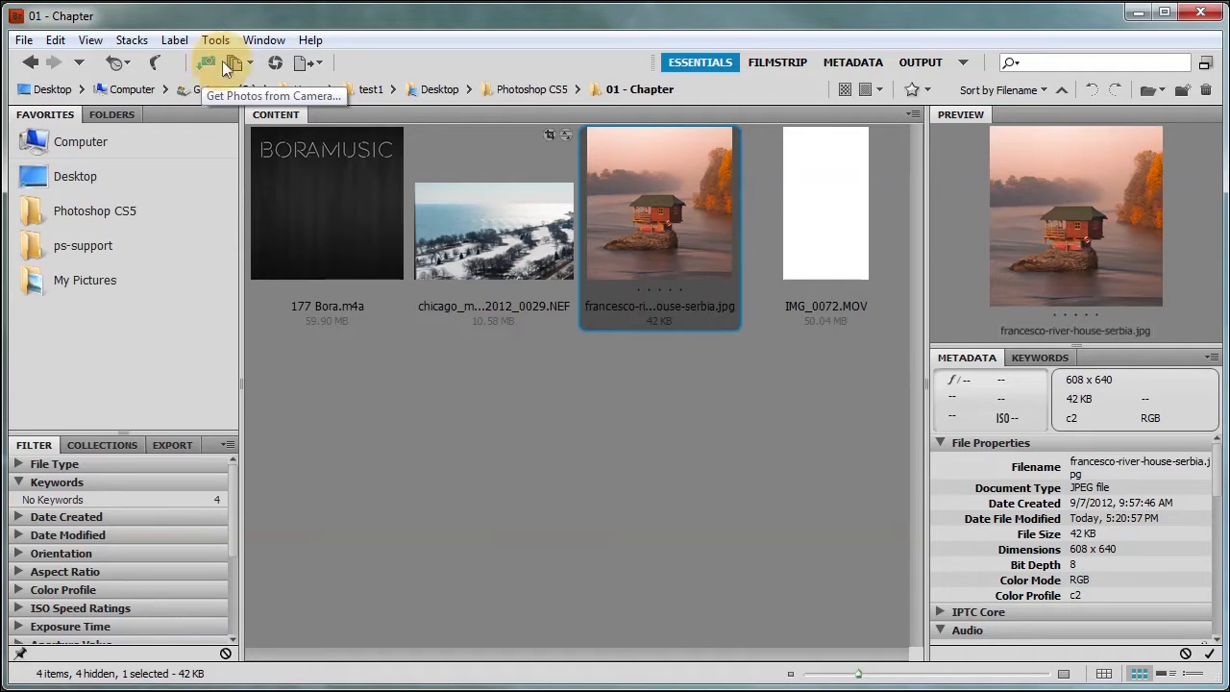
click(248, 68)
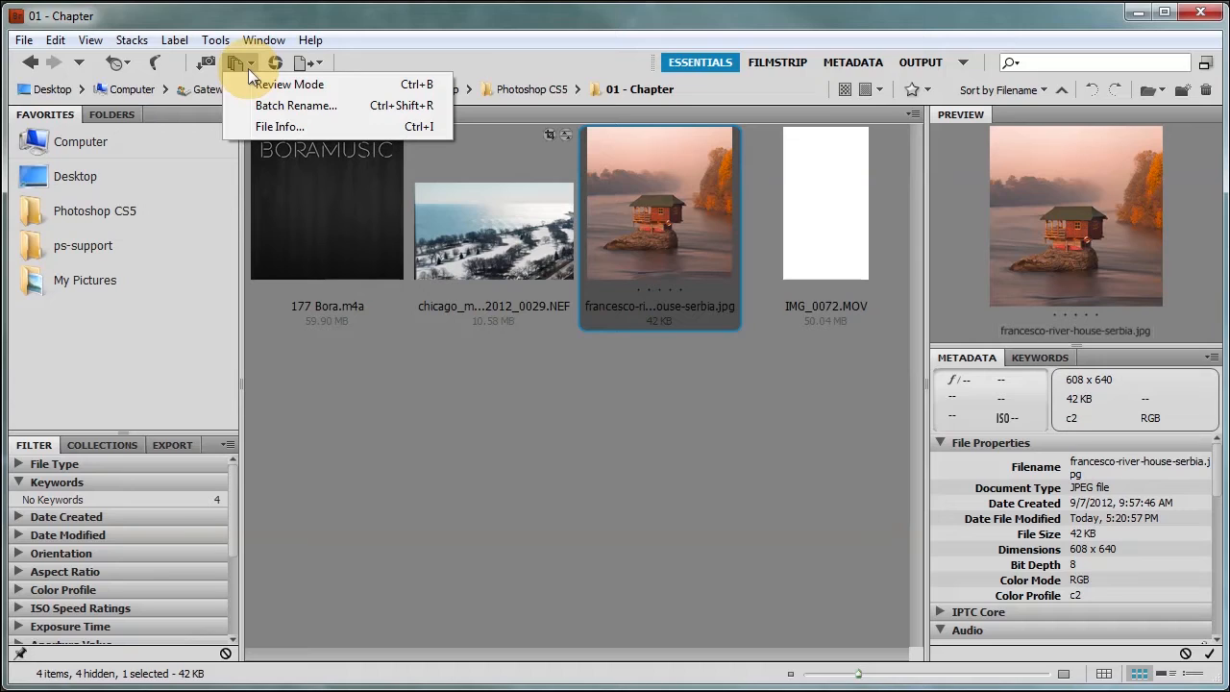
click(392, 60)
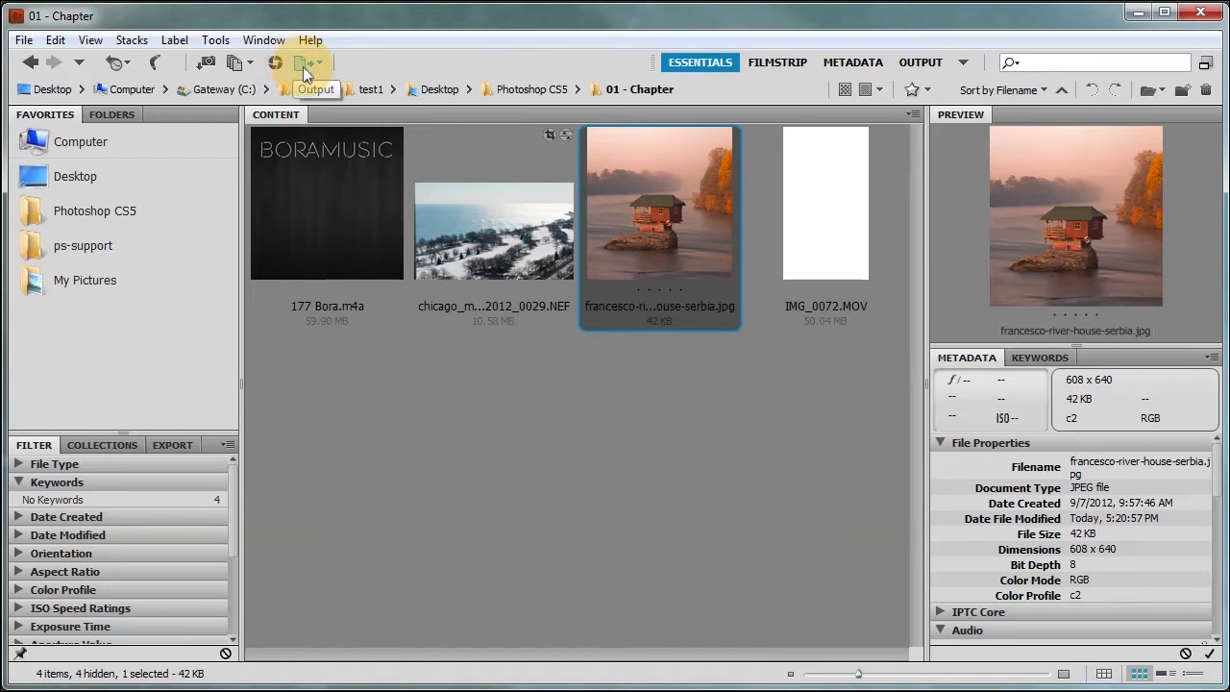
- View the Output workspace and return to the Essentials workspace
click(921, 61)
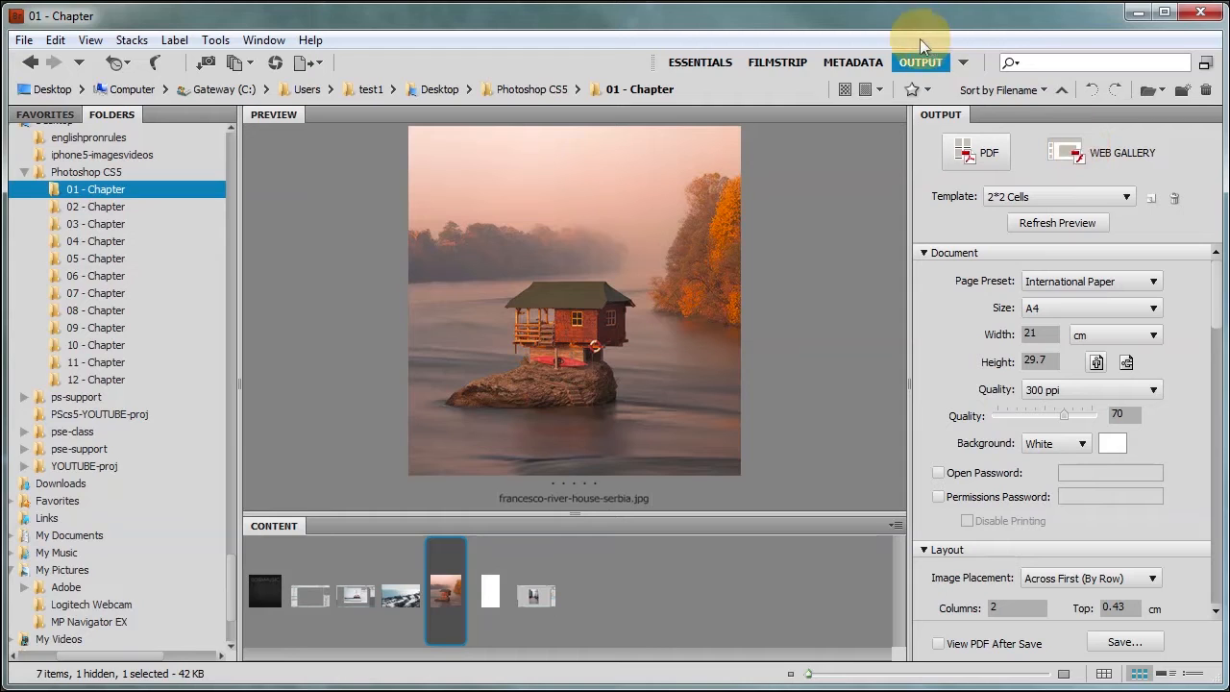
click(701, 60)
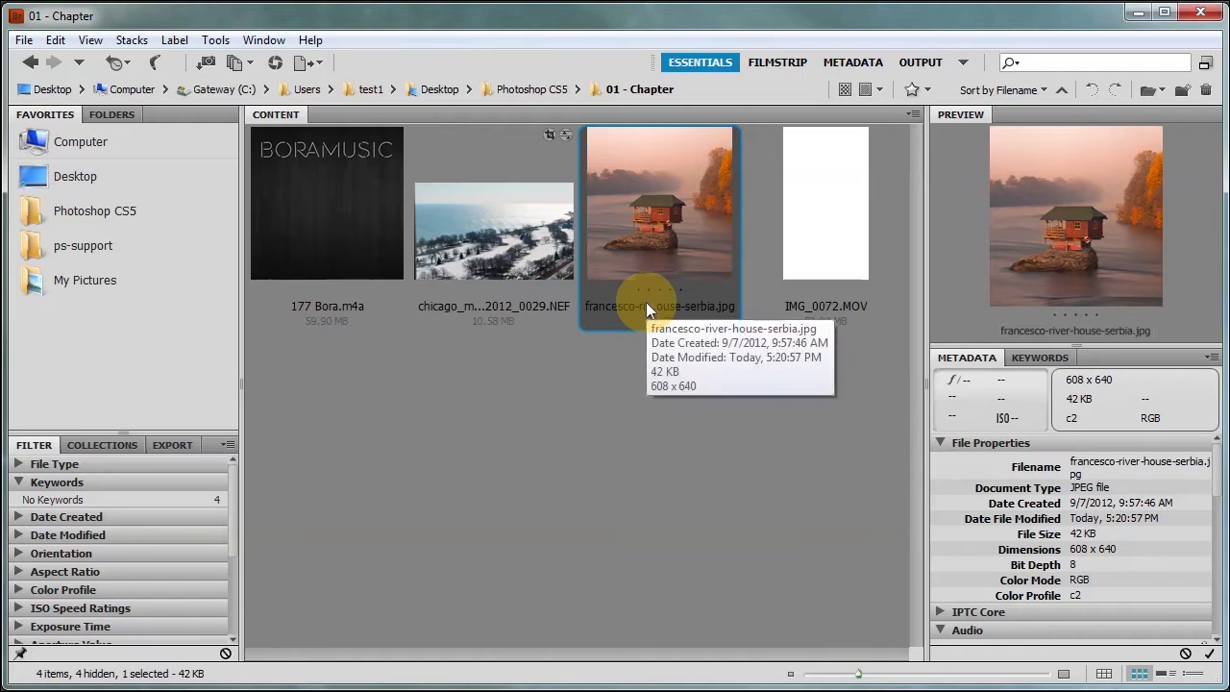
- Use the Filmstrip workspace to preview files in the 01 - Chapter folder individually and several at once, ending with bridge_1.png
click(777, 63)
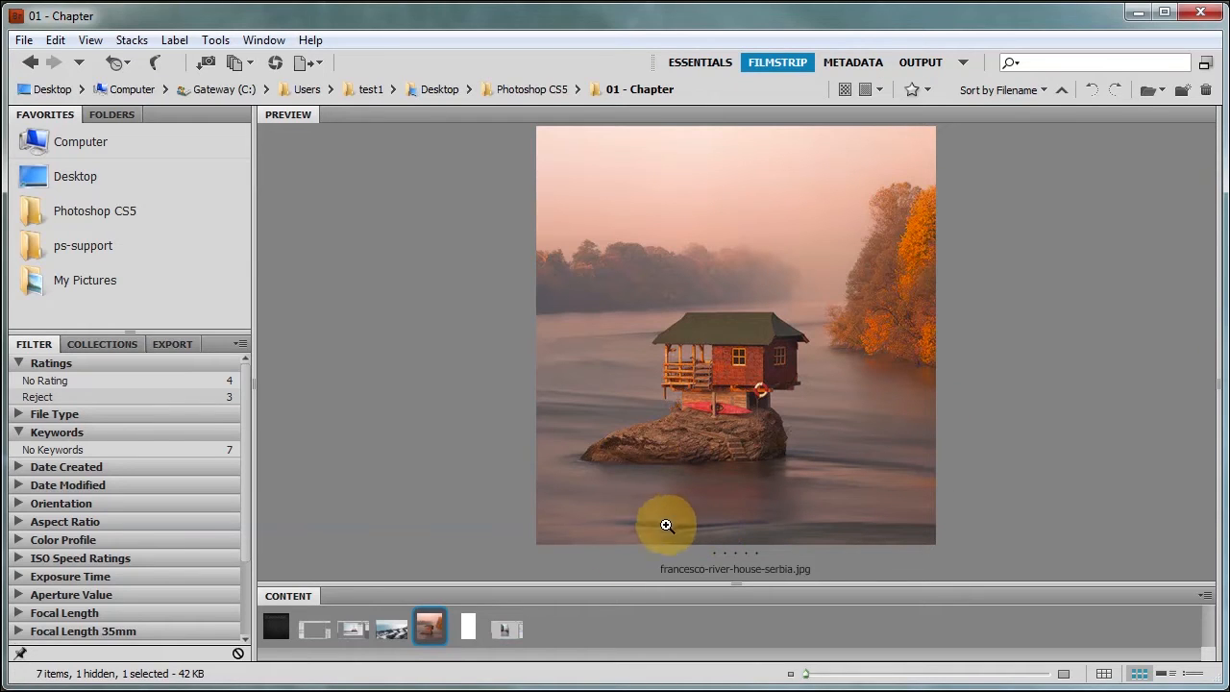
click(277, 630)
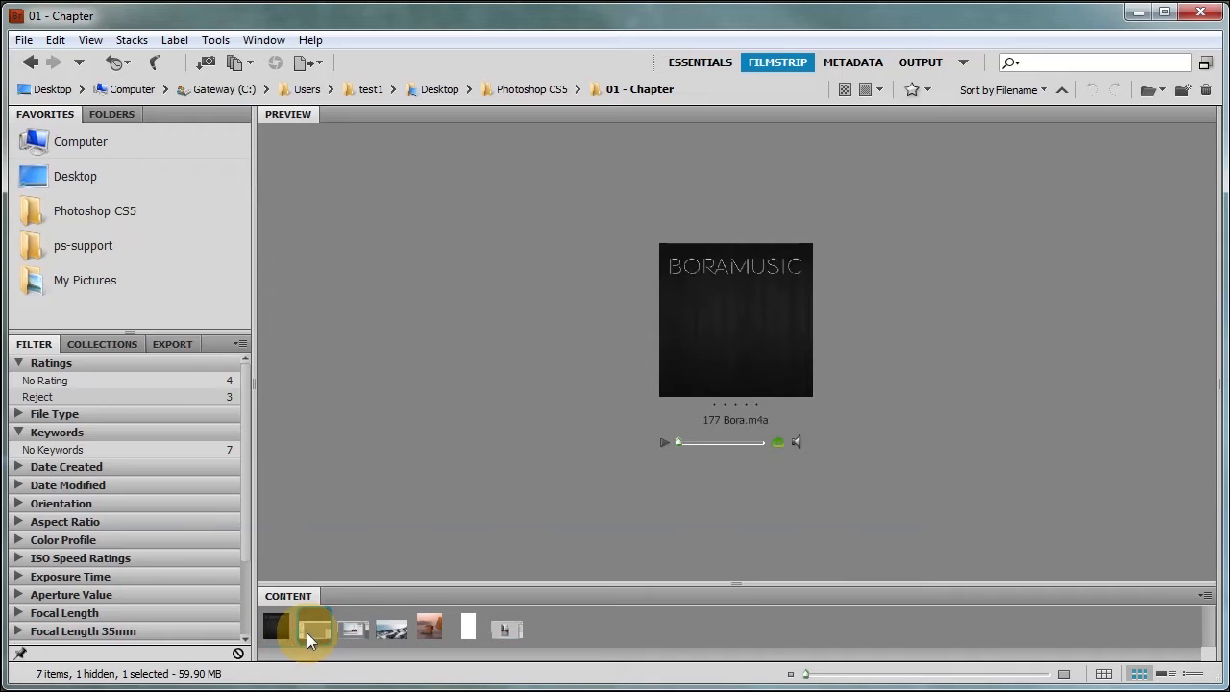
click(308, 632)
click(349, 630)
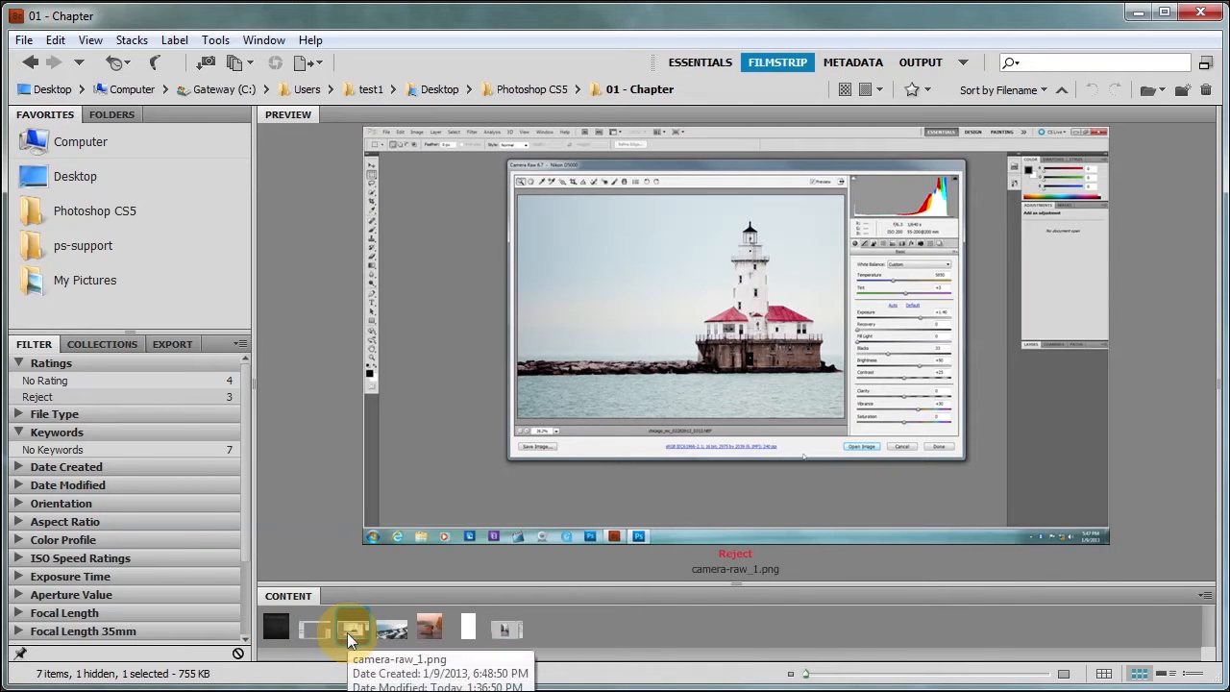
shift+click(510, 629)
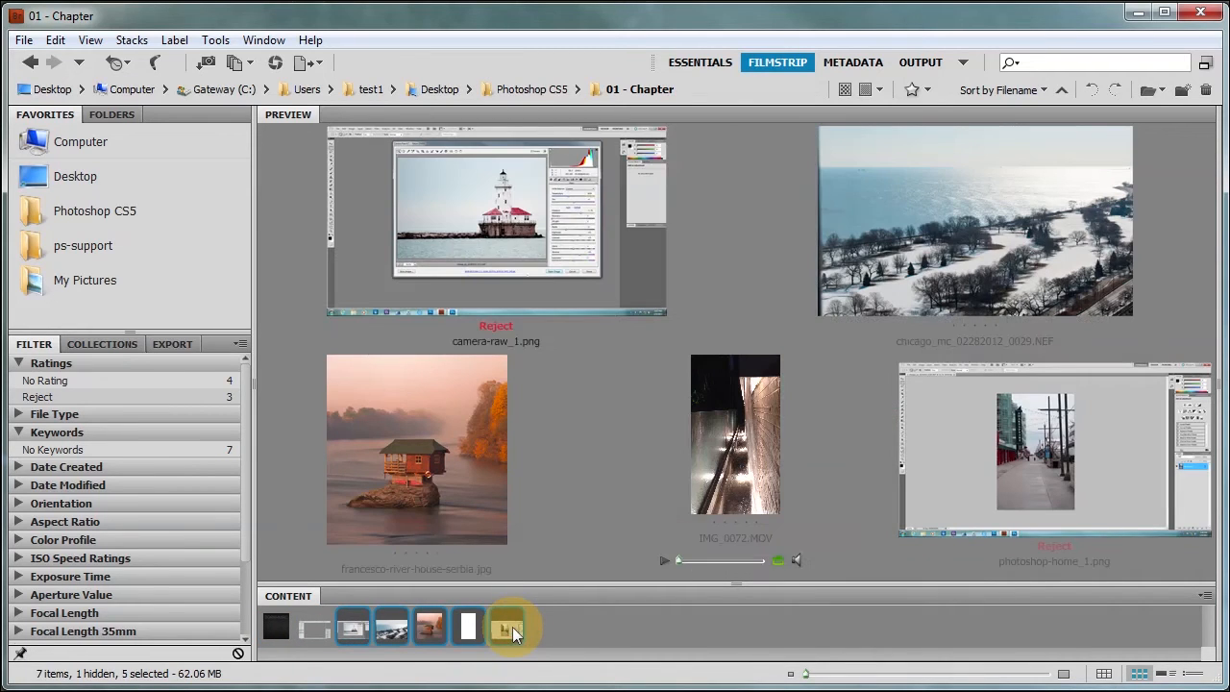
ctrl+click(279, 628)
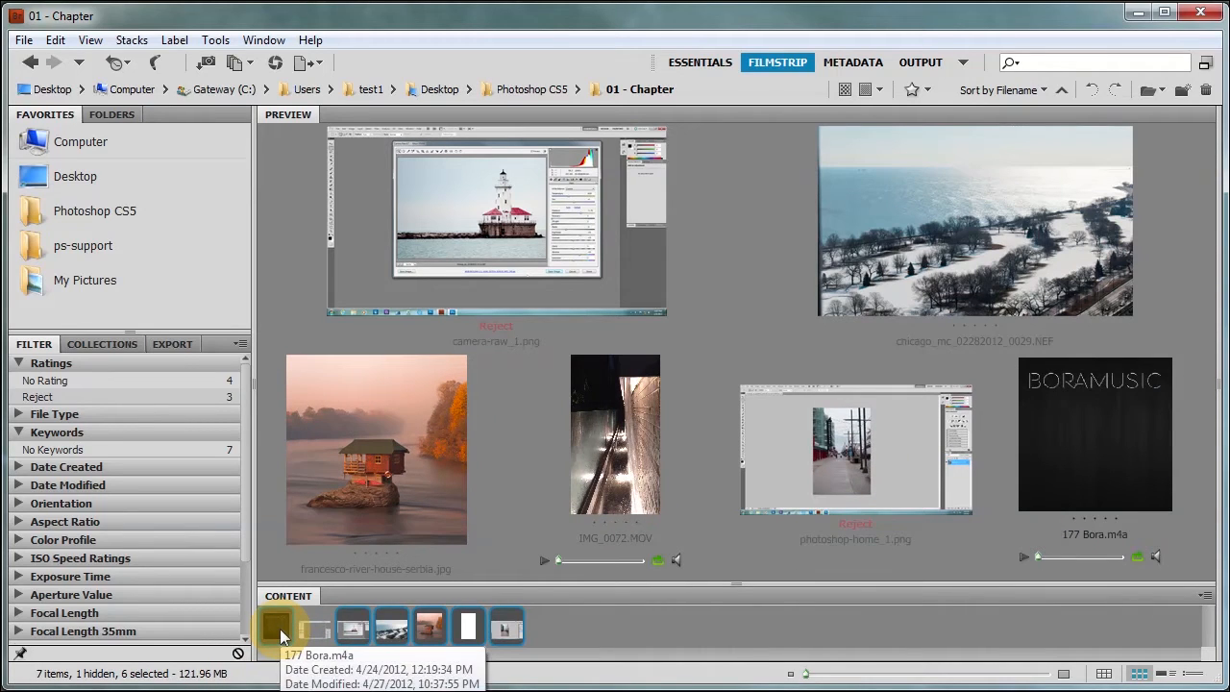
click(313, 630)
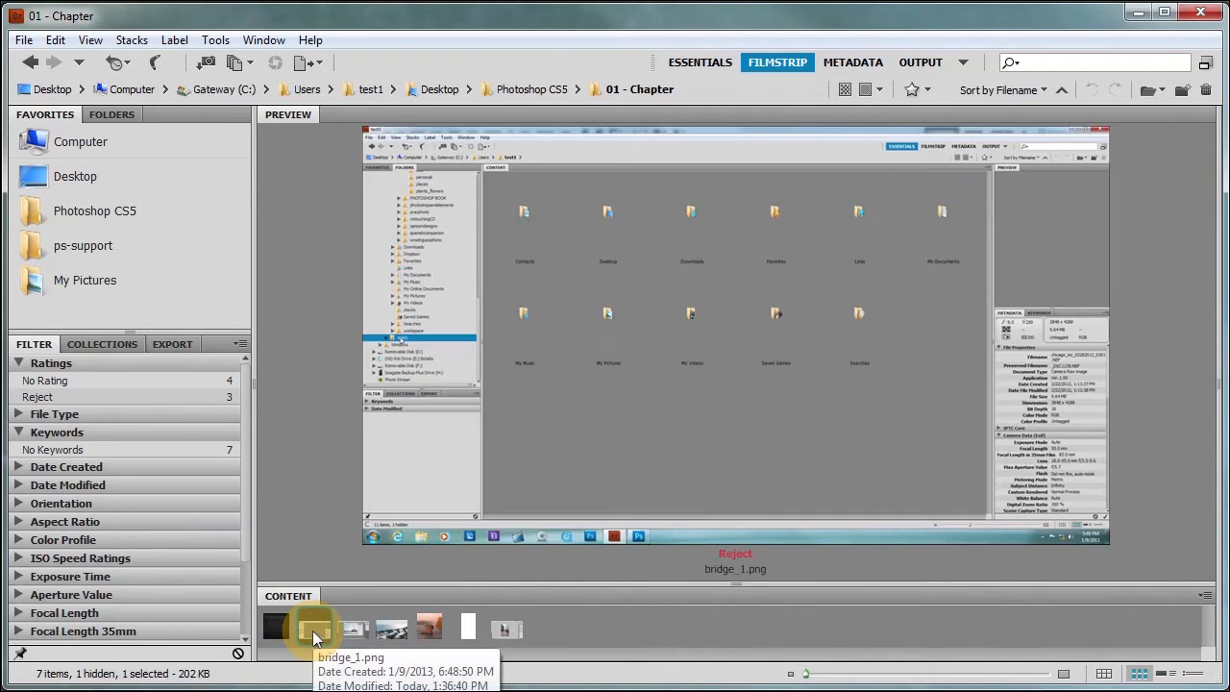
- Switch to the Metadata workspace to examine the files' details in list form
click(854, 63)
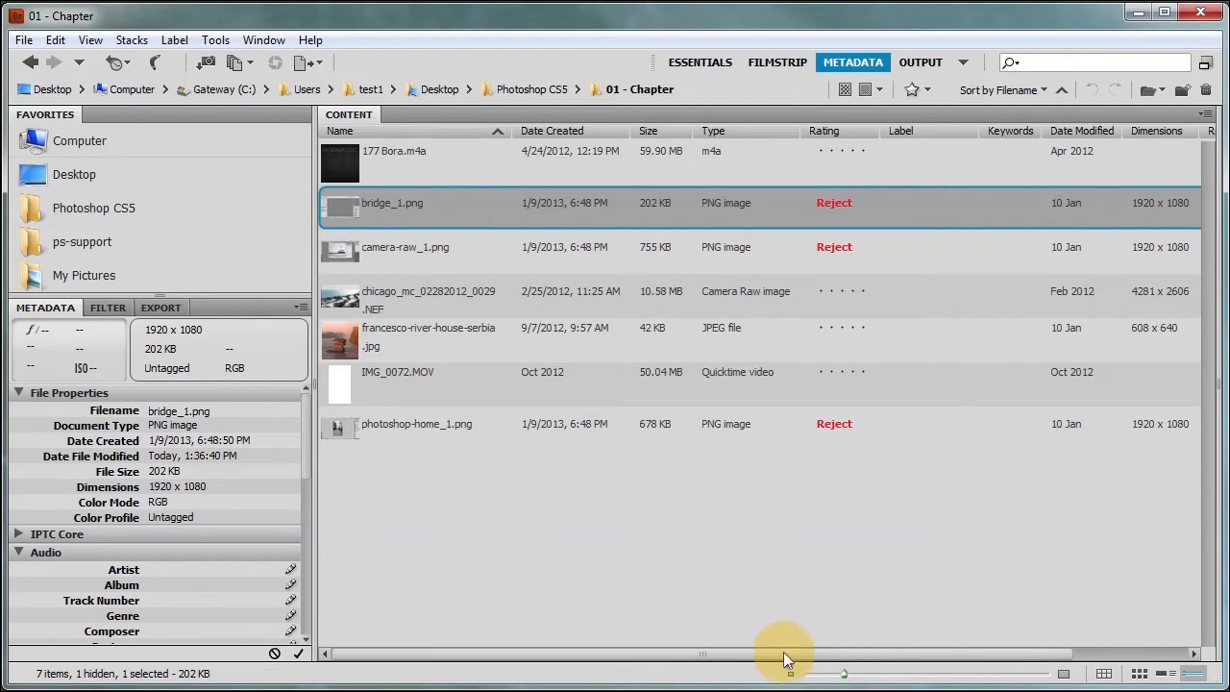
drag(783, 654, 737, 664)
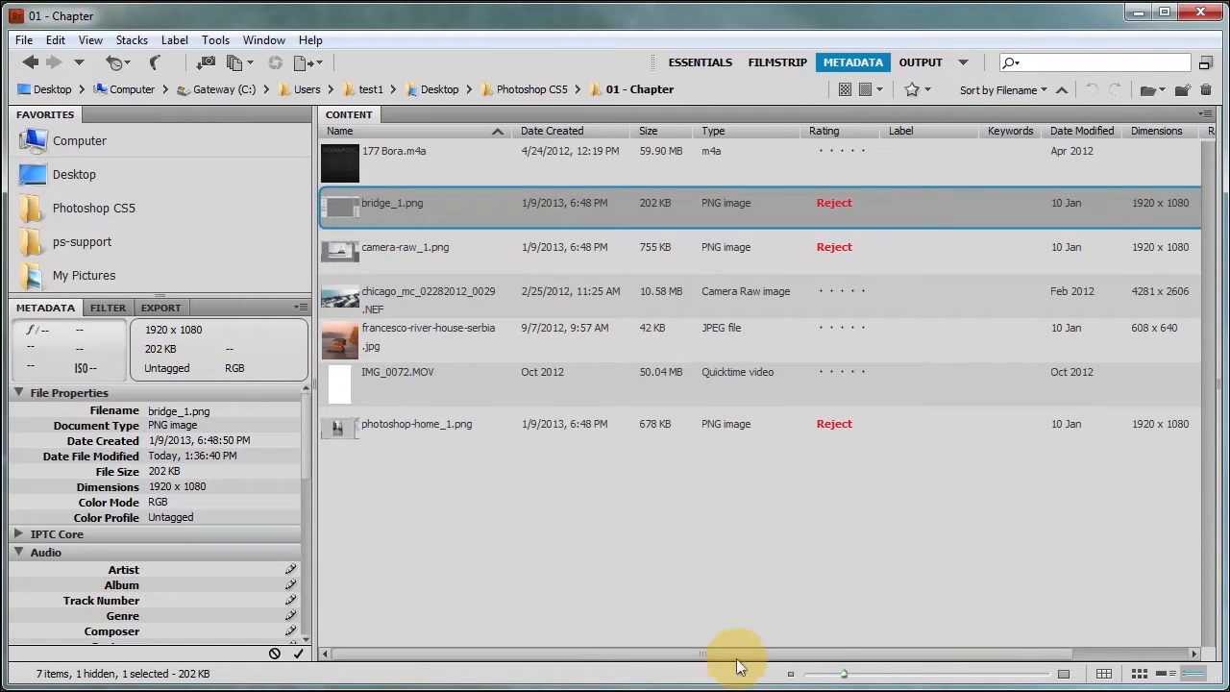
click(927, 89)
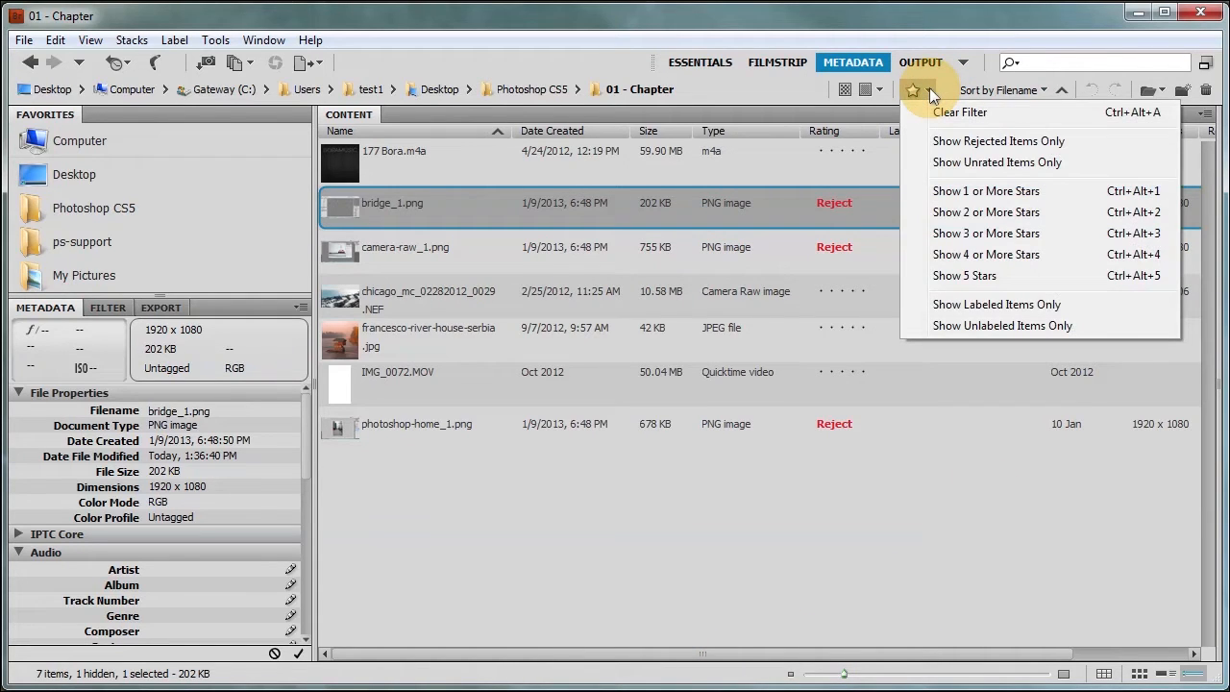
click(877, 89)
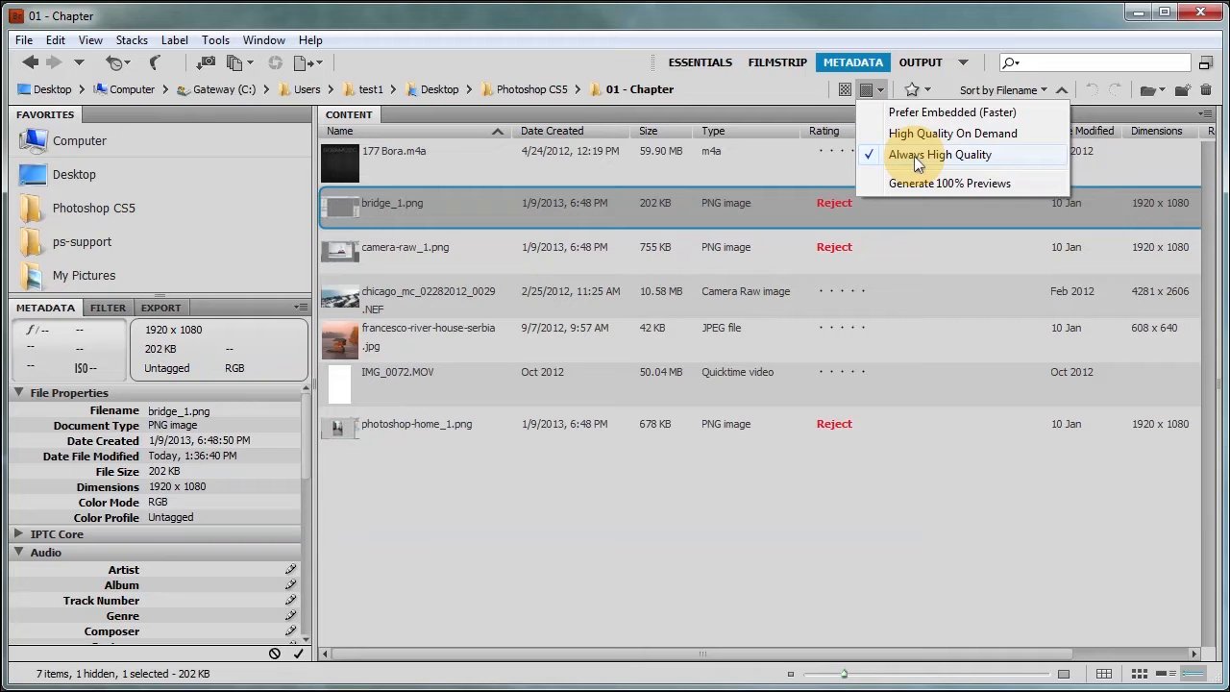
click(939, 77)
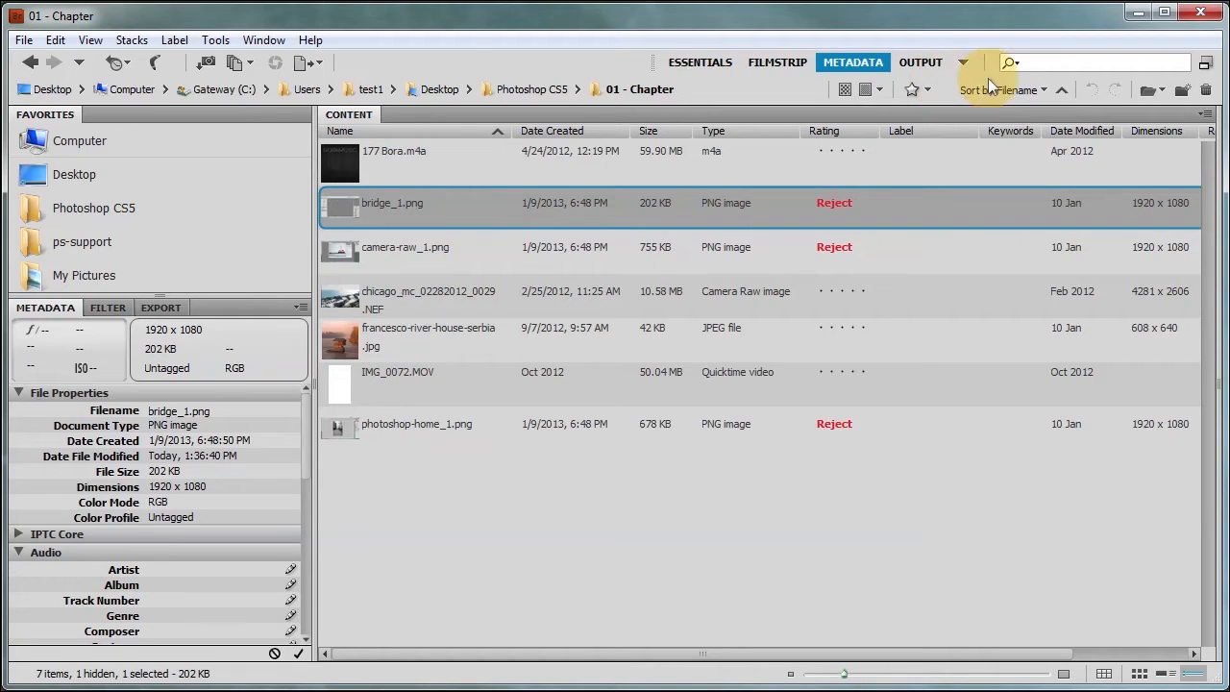
click(1044, 90)
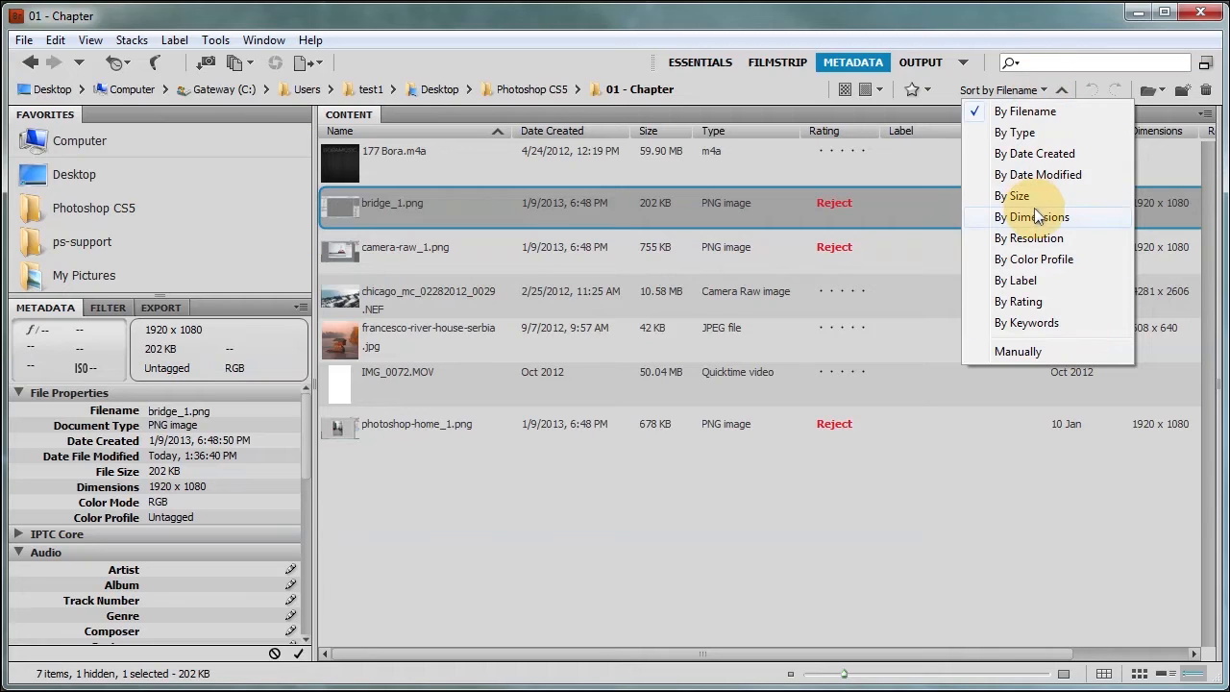
click(942, 92)
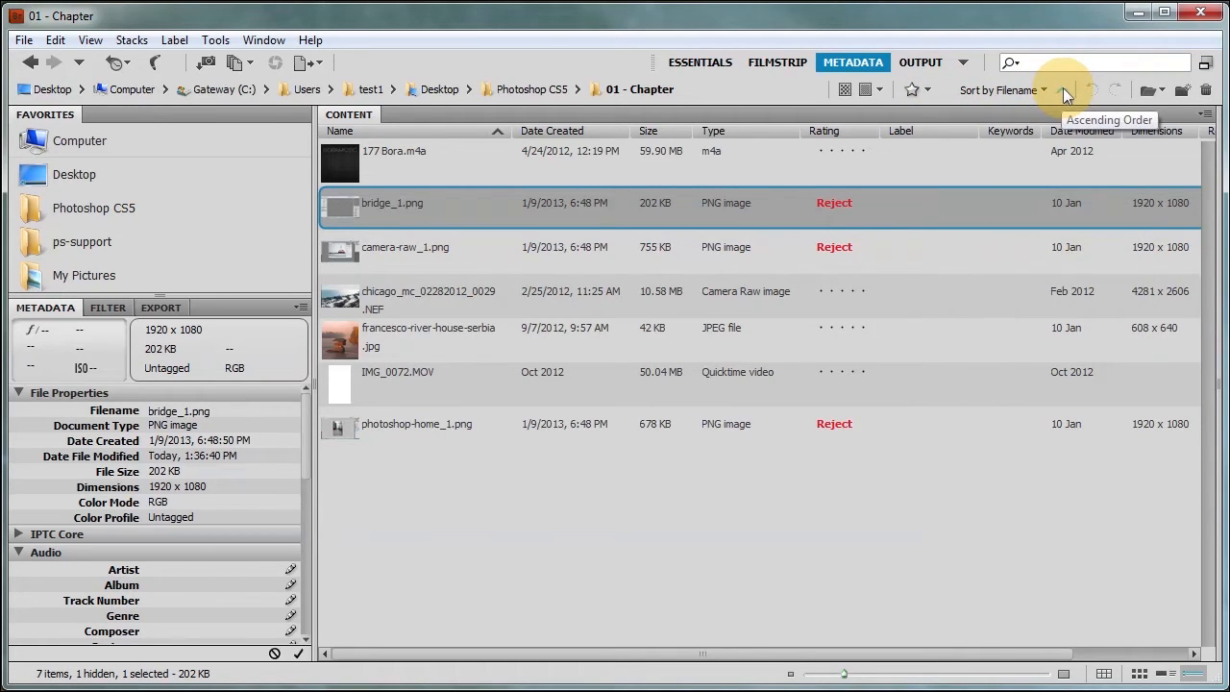
- Return to the Essentials workspace and slightly narrow the space given to the workspace names
click(728, 60)
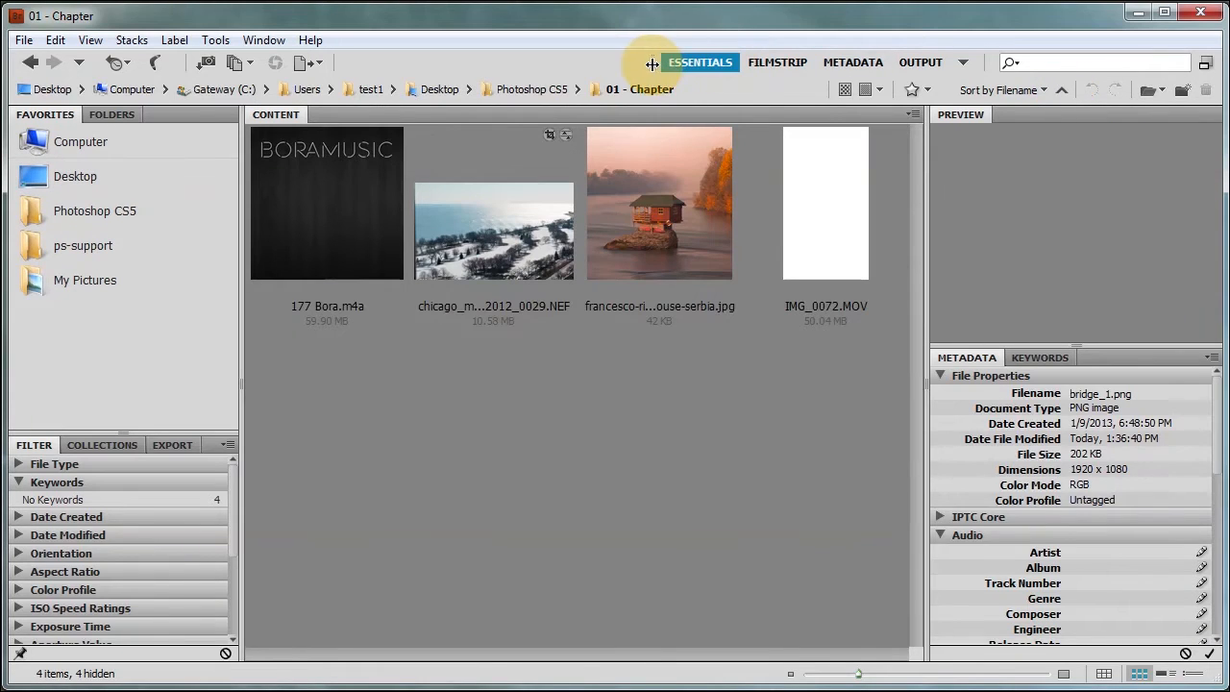
mouse_move(652, 64)
mouse_down()
mouse_move(471, 70)
mouse_move(653, 63)
mouse_up()
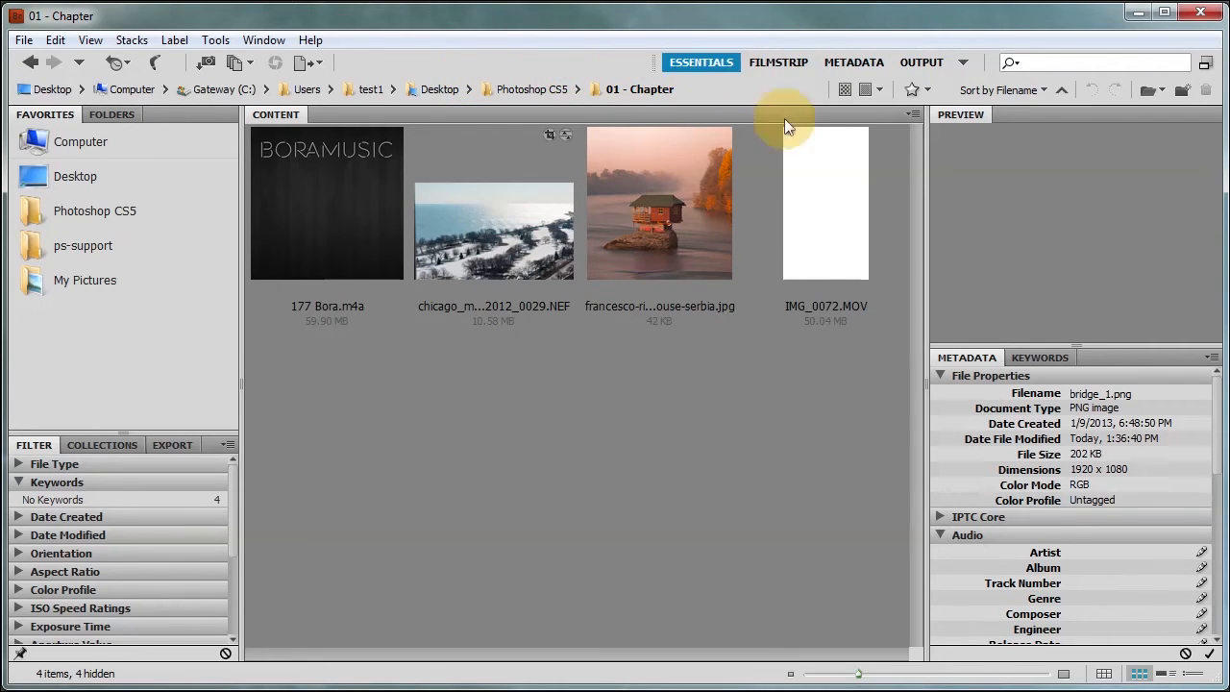
- Rotate francesco-river-house-serbia.jpg 90° clockwise and back 90° counterclockwise
click(673, 217)
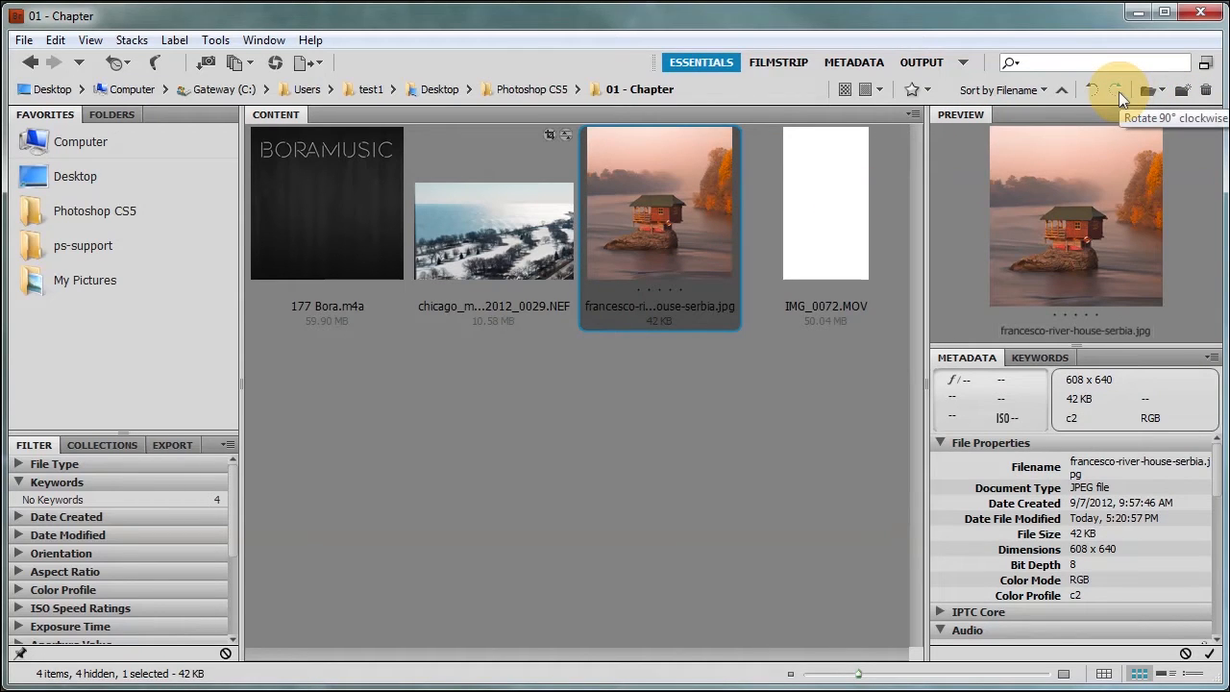
click(1119, 92)
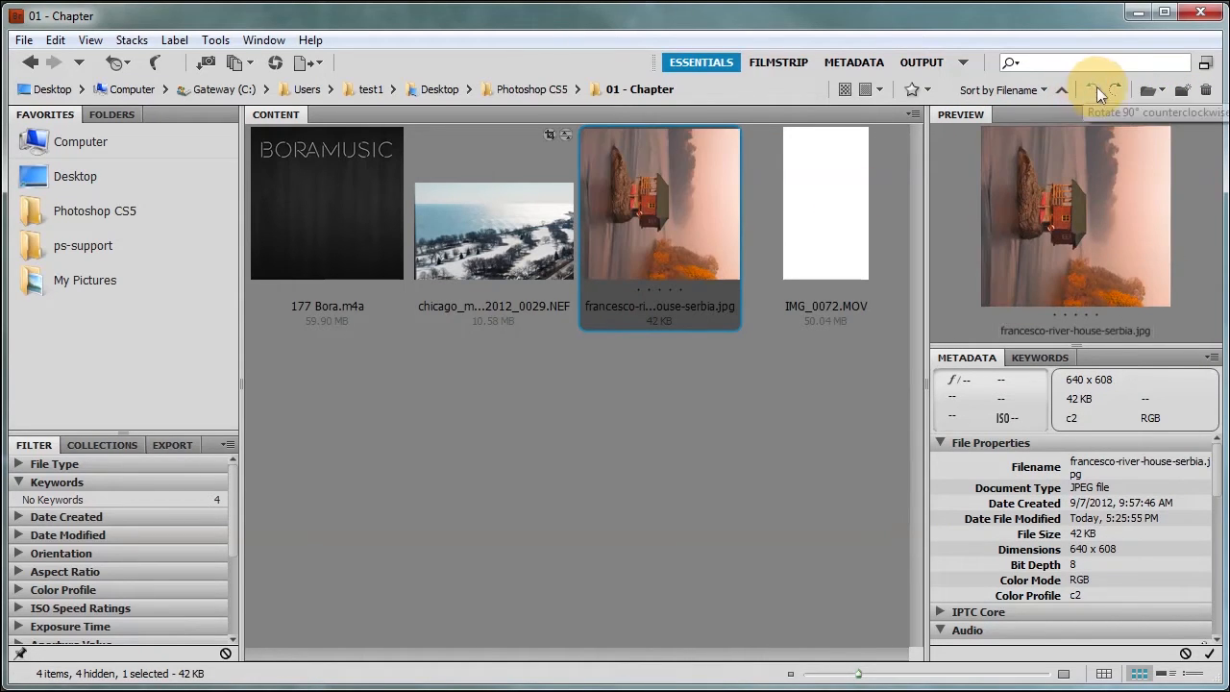
click(1096, 86)
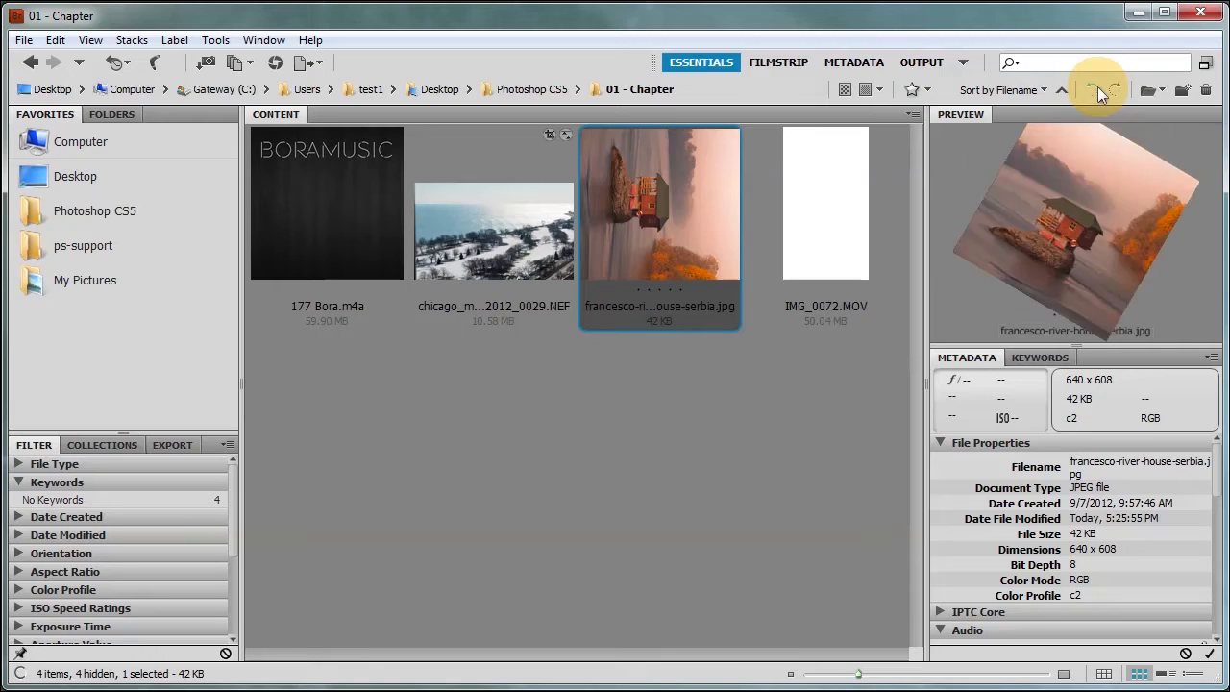
click(1160, 92)
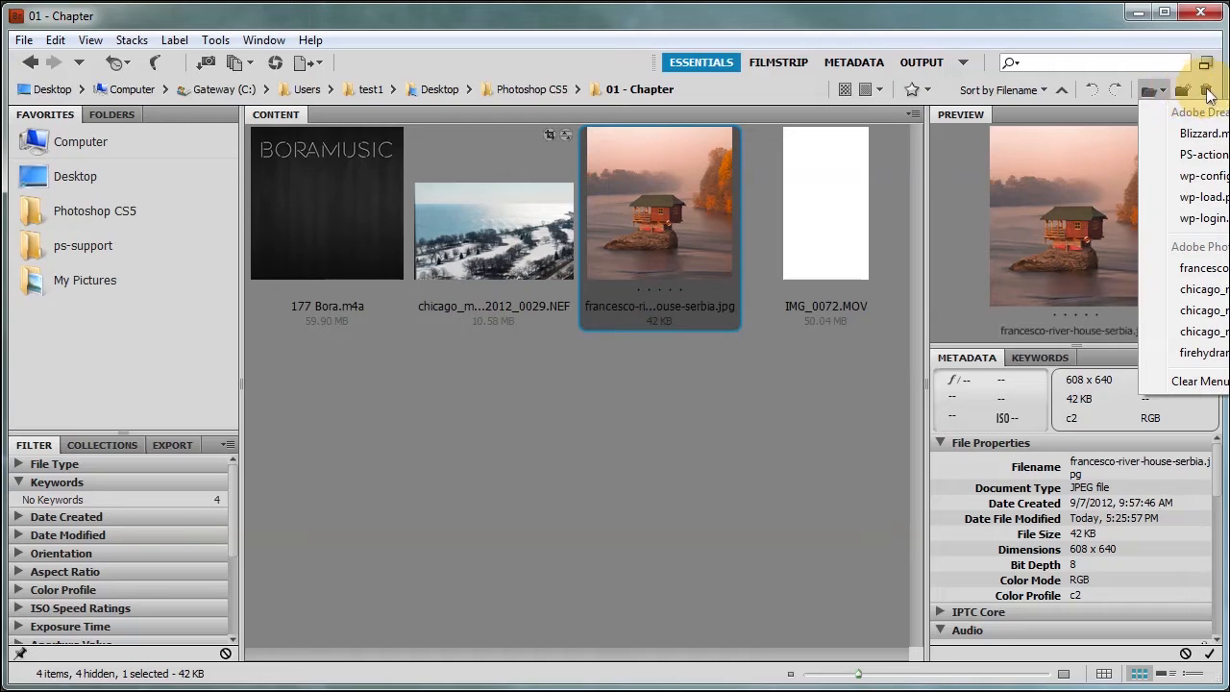
click(759, 84)
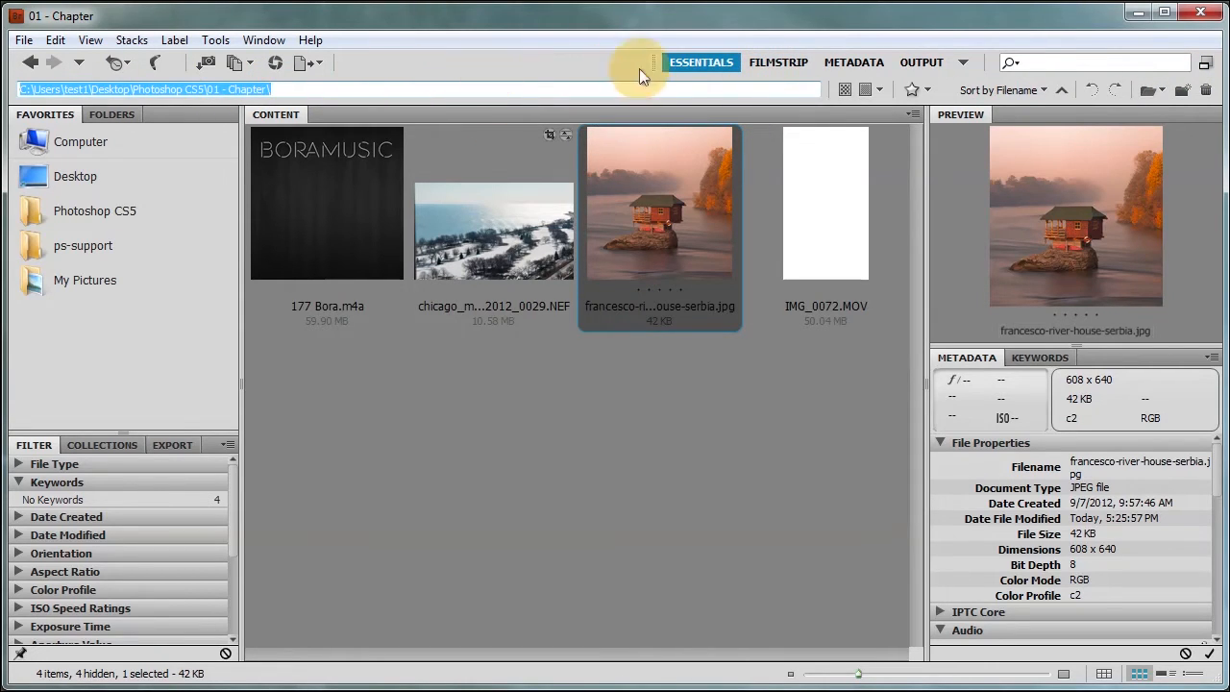
- Browse the Computer and Photoshop CS5 favorites and open the 01 - Chapter folder
click(160, 159)
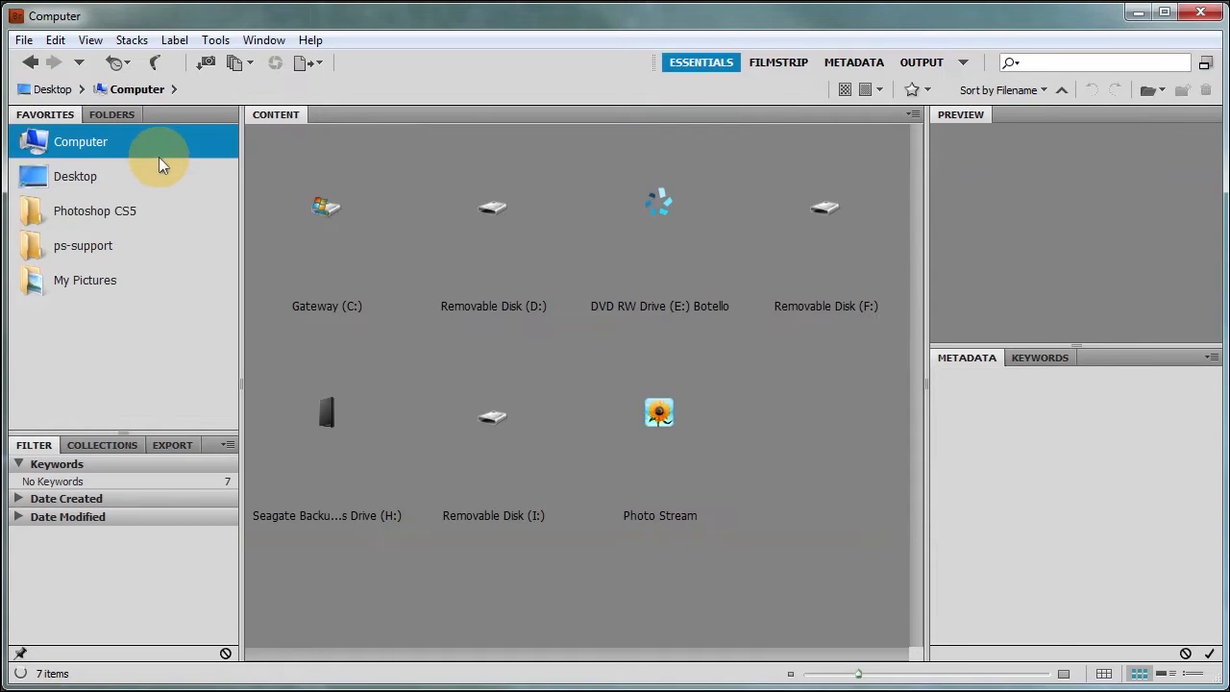
click(84, 211)
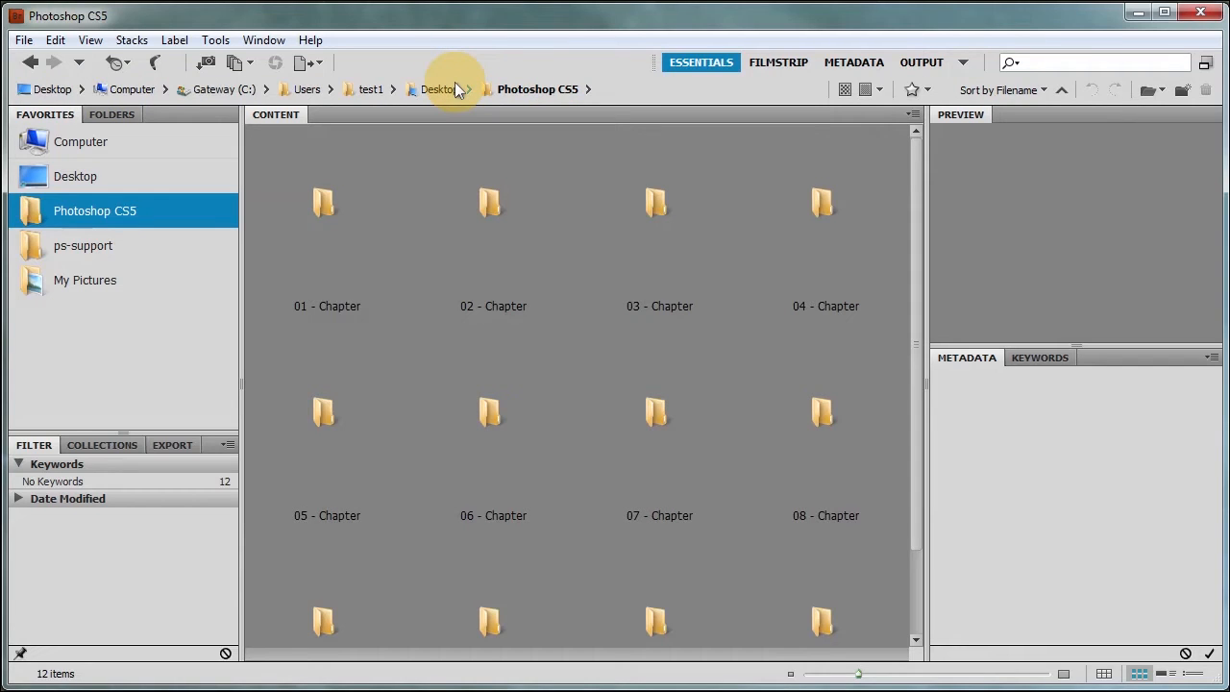
click(320, 205)
double_click(320, 206)
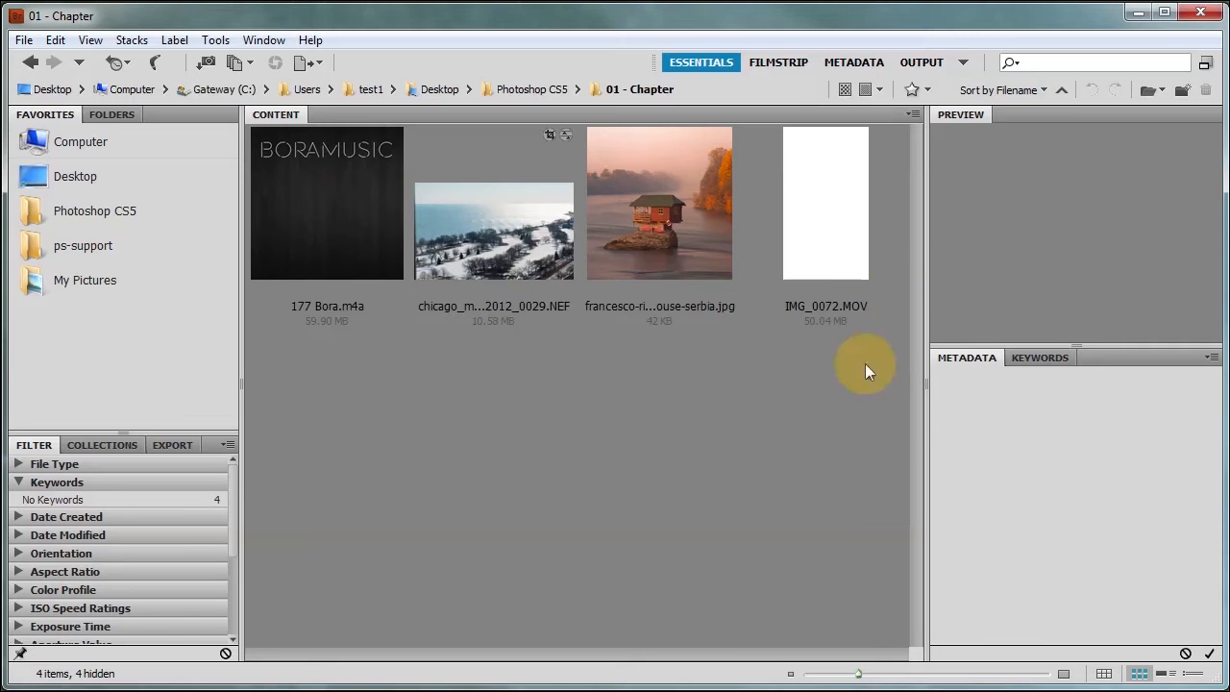
- Select chicago_mc_02282012_0029.NEF and reduce the size of the content thumbnails
click(469, 240)
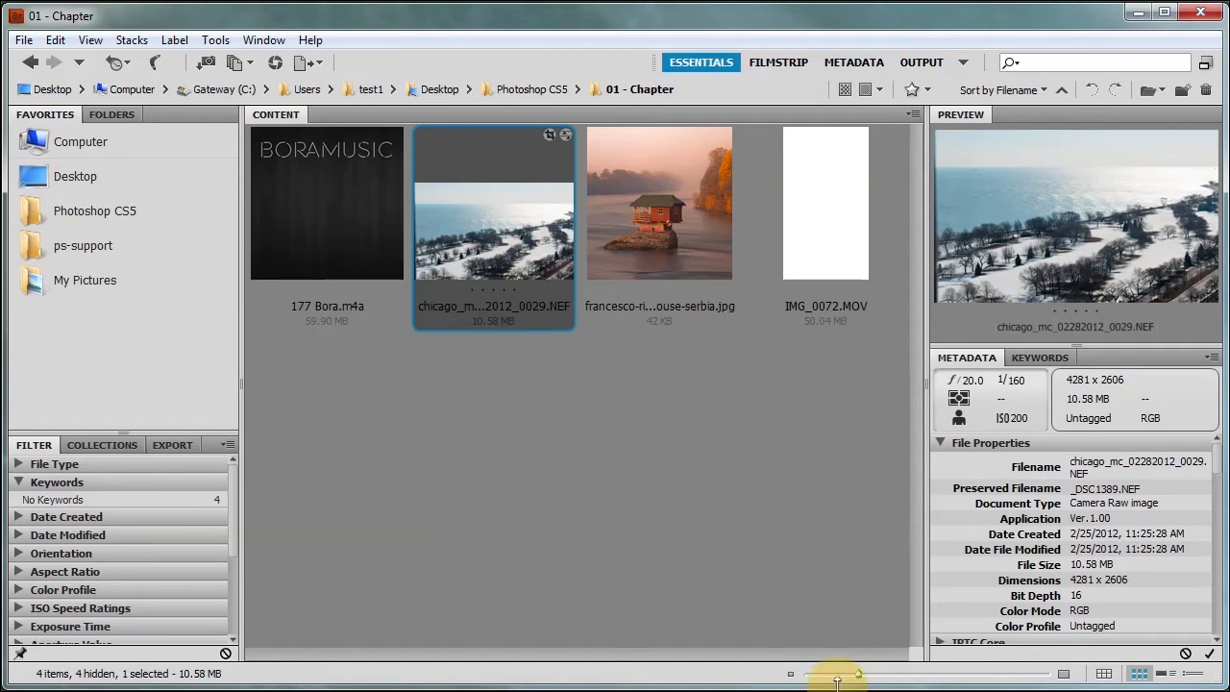
drag(857, 677, 827, 677)
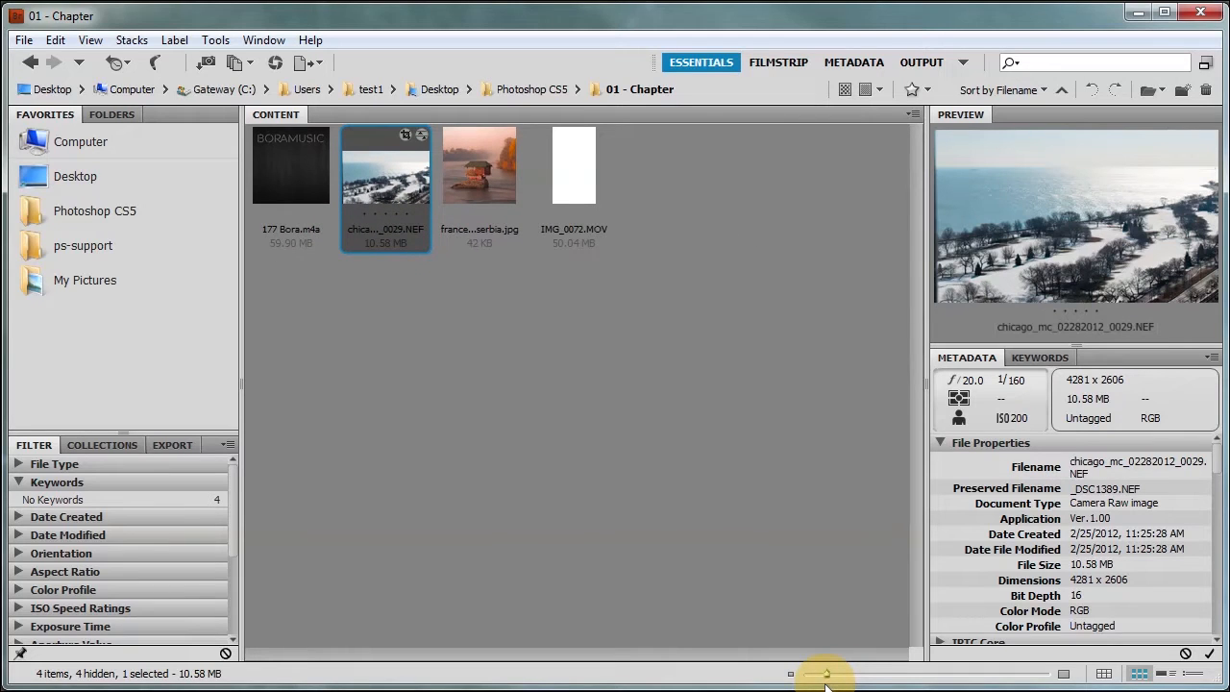
- Enlarge the preview area with francesco-river-house-serbia.jpg selected, and preview chicago_mc_02282012_0029.NEF in it
click(479, 164)
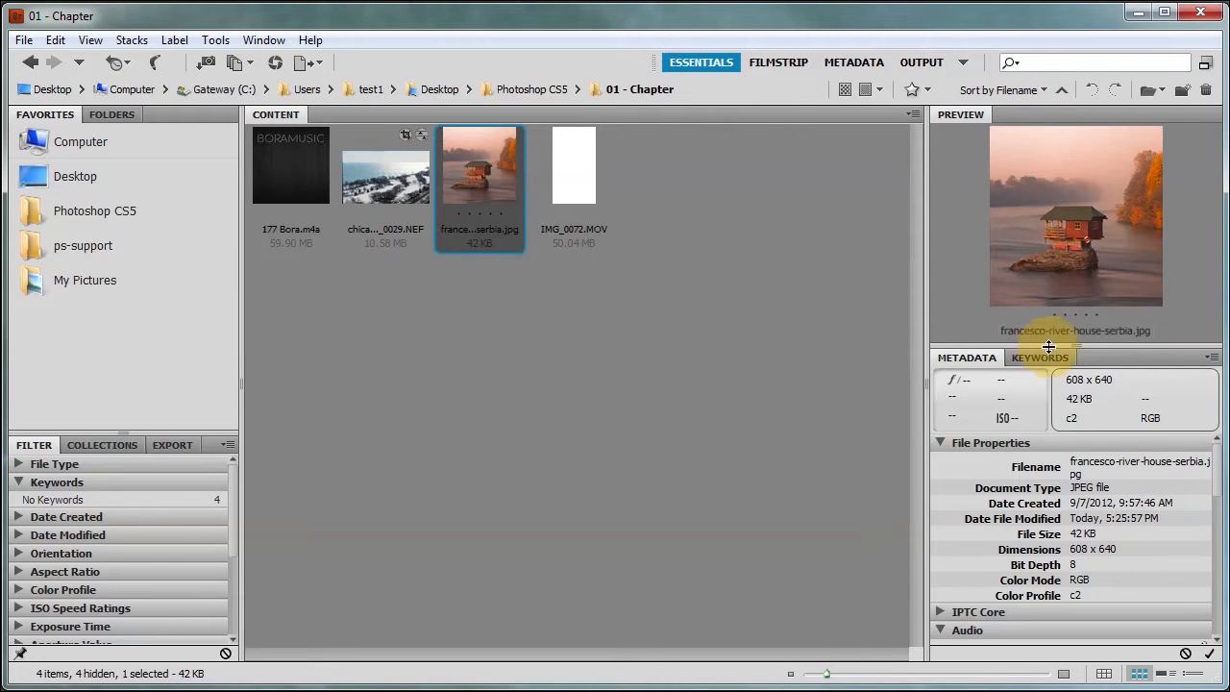
drag(1083, 347, 1087, 434)
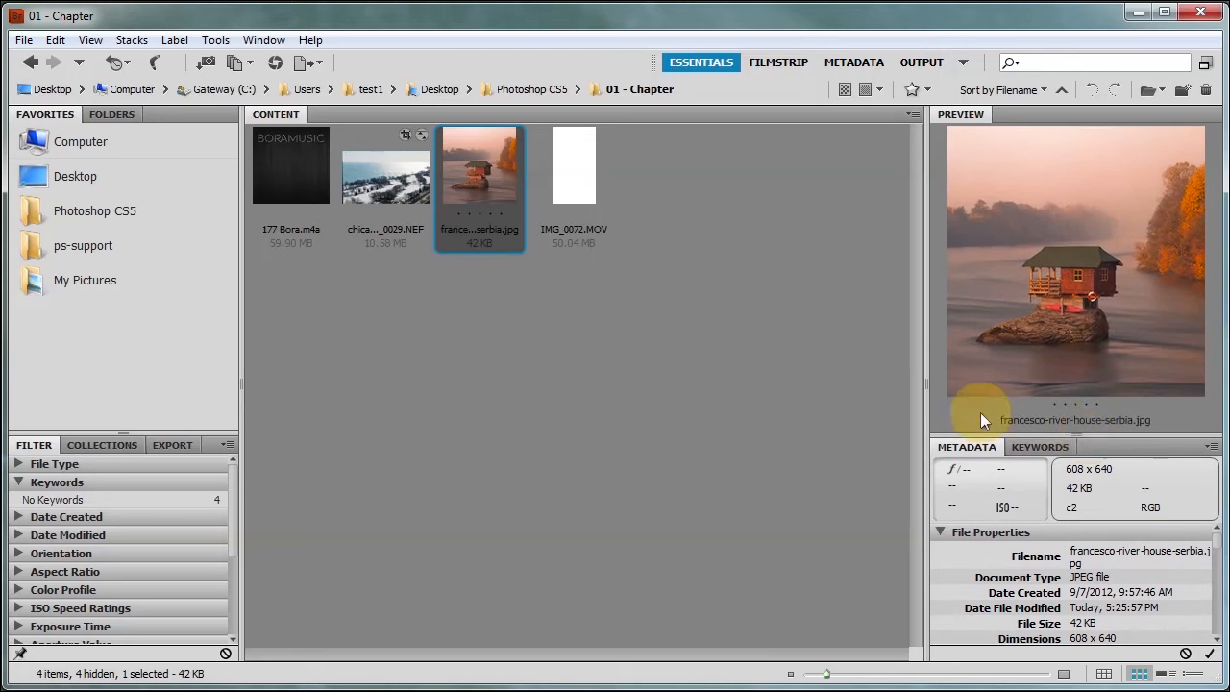
mouse_move(928, 388)
mouse_down()
mouse_move(824, 400)
mouse_move(934, 397)
mouse_move(913, 395)
mouse_up()
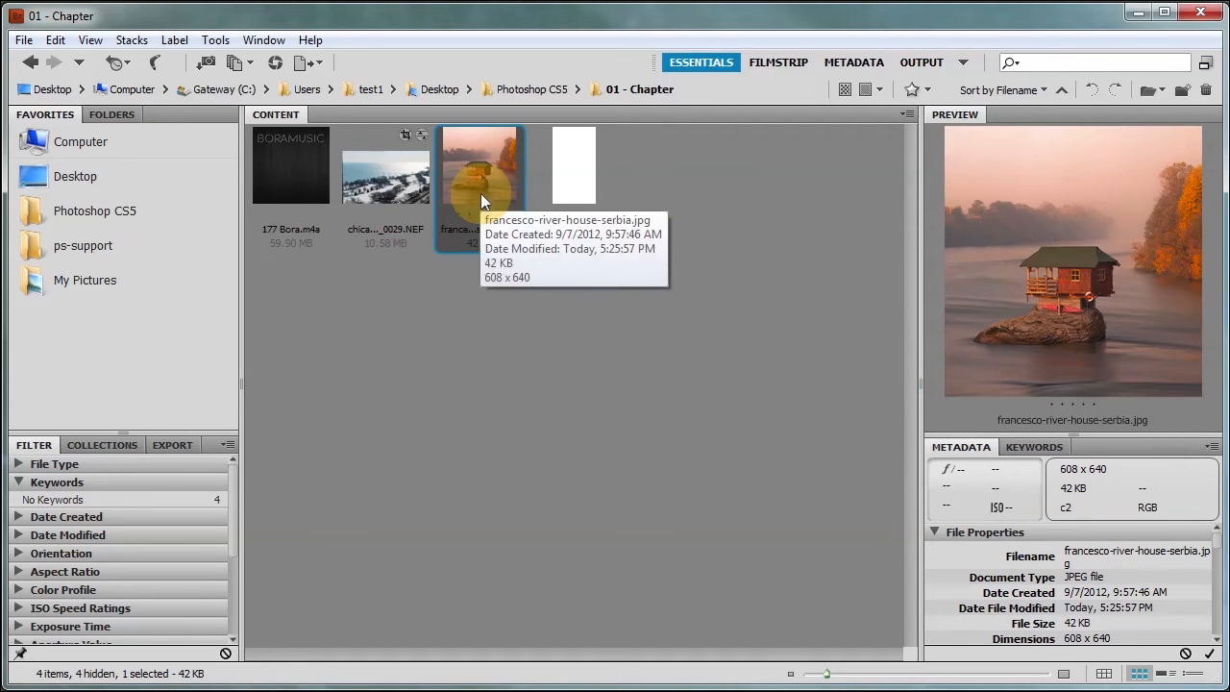
click(392, 190)
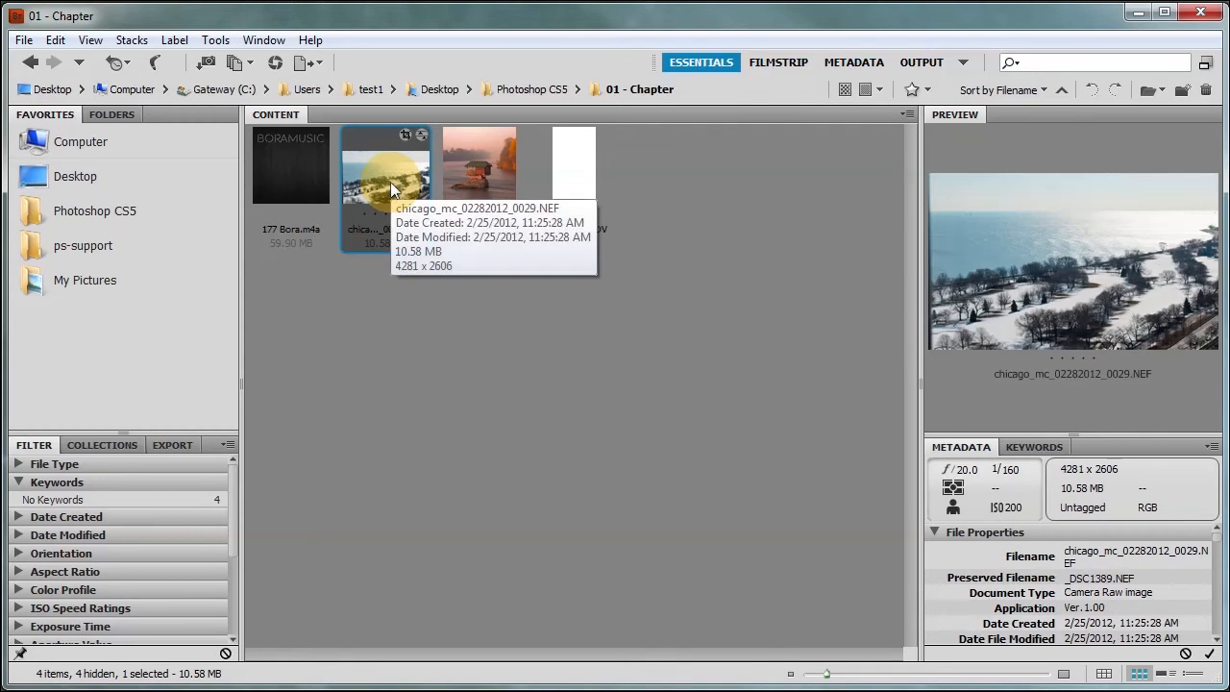
- Preview 177 Bora.m4a, play IMG_0072.MOV in the preview, and show the keywords for the video
click(287, 176)
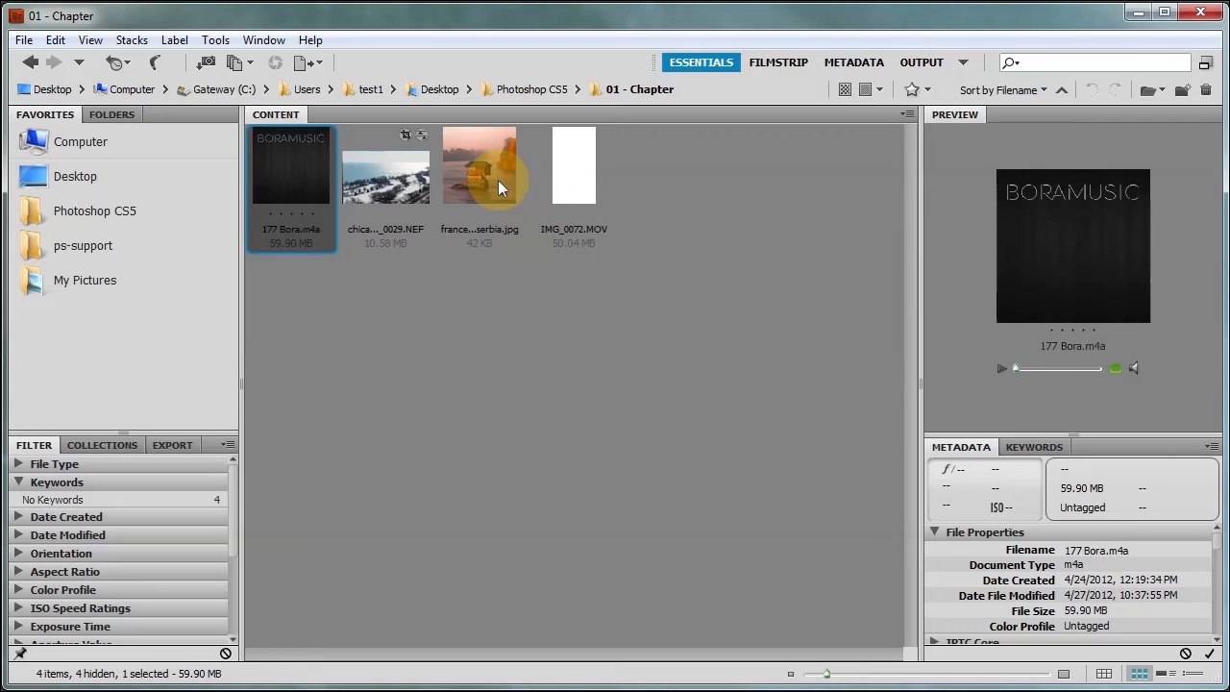
click(585, 180)
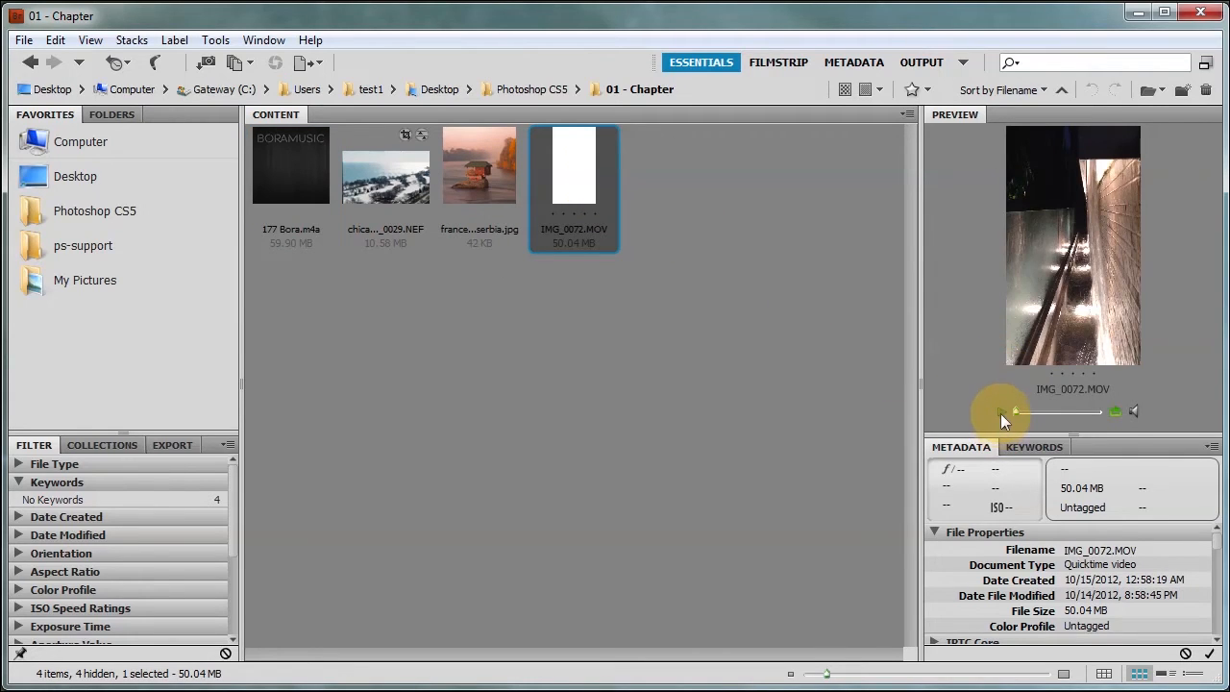
click(1000, 412)
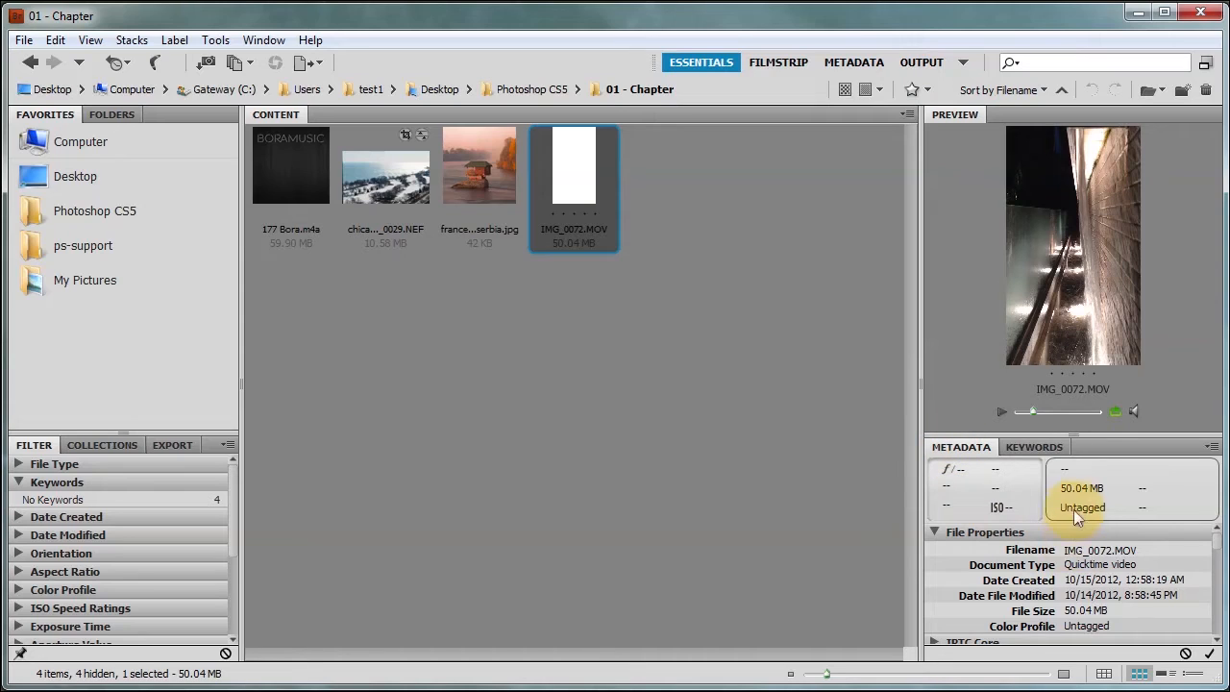
click(1033, 450)
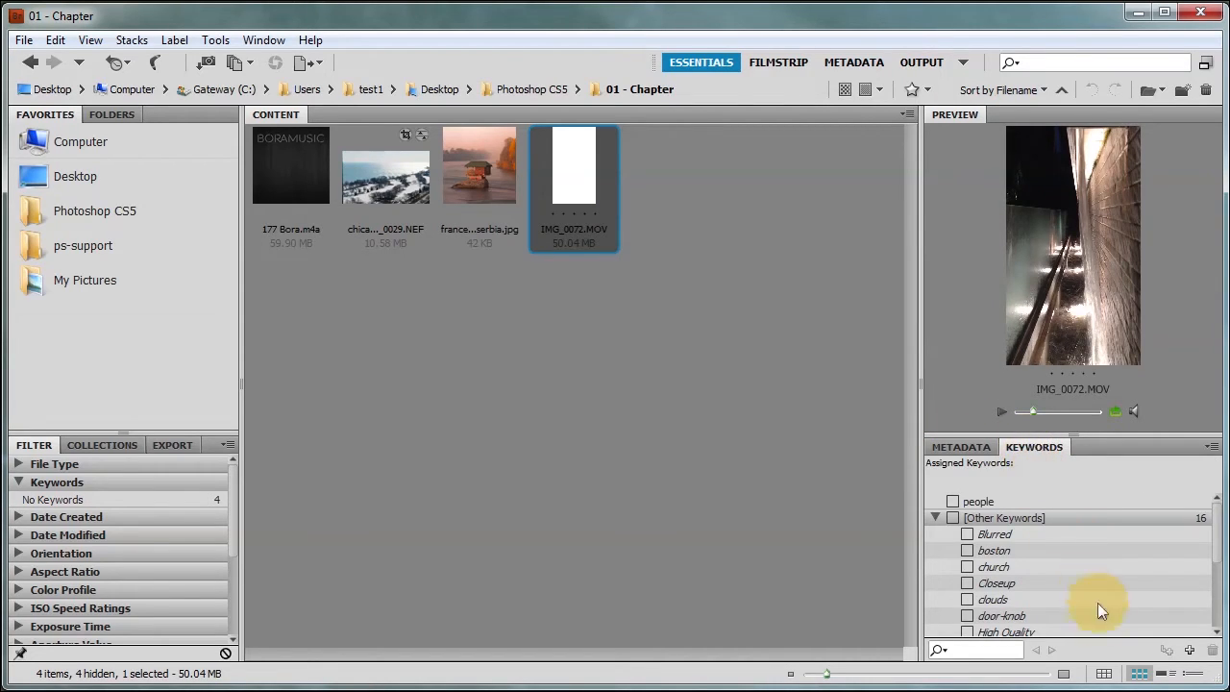
- Display the folder content as a list with file details and return to the thumbnail view
click(1165, 674)
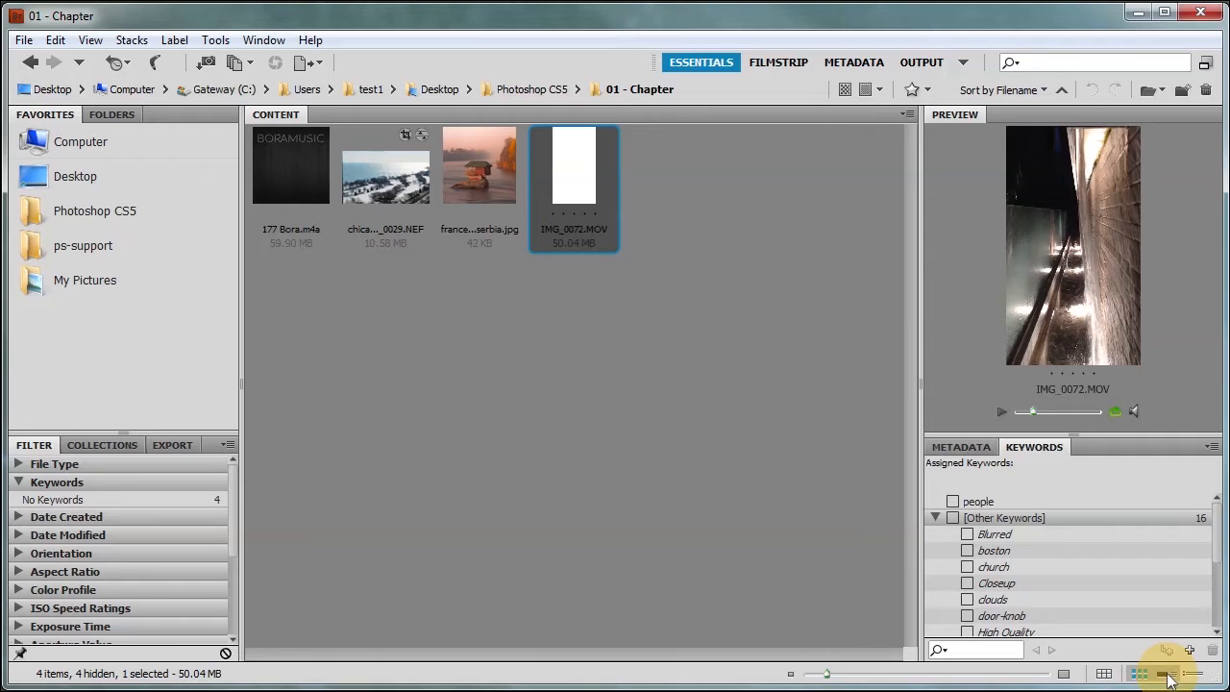
click(1193, 675)
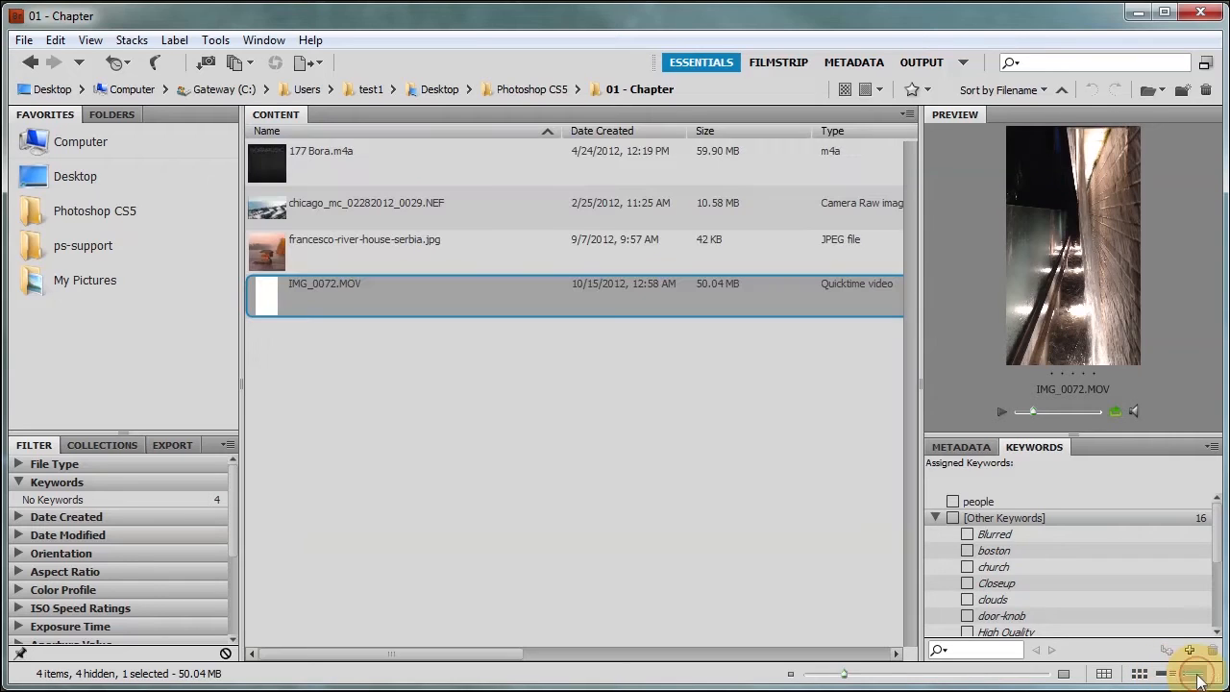
click(1139, 674)
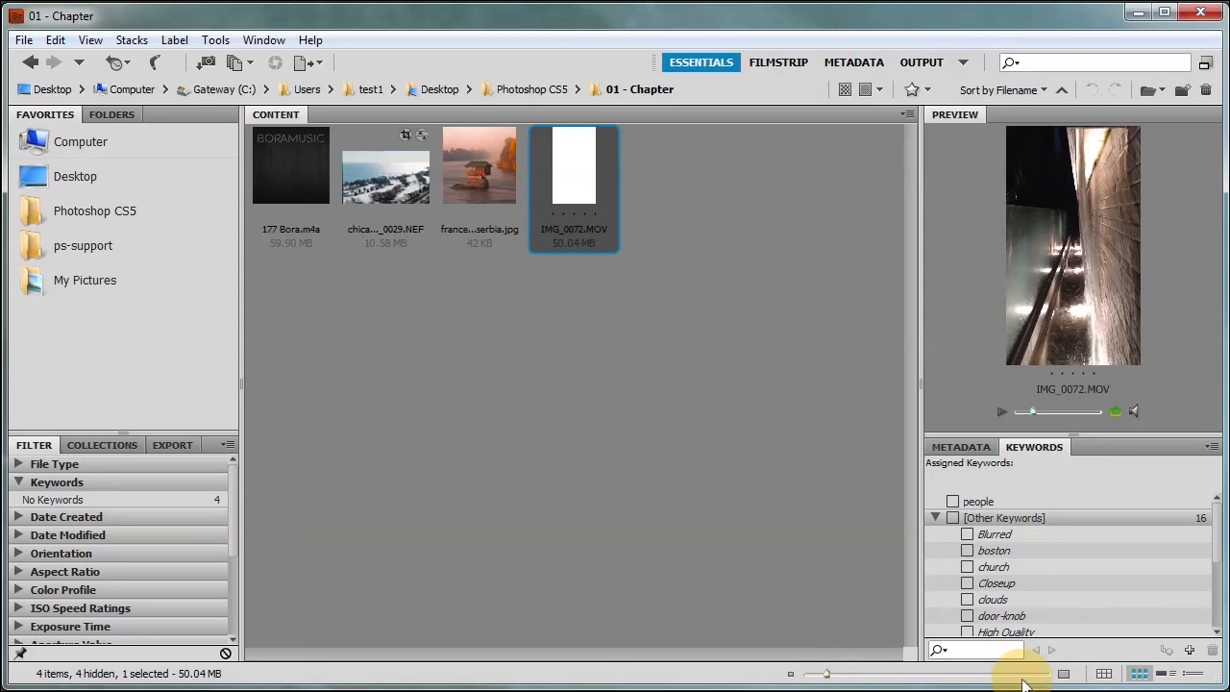
- Try larger and smaller content thumbnails, and enlarge them to three per row with francesco-river-house-serbia.jpg selected
click(1063, 674)
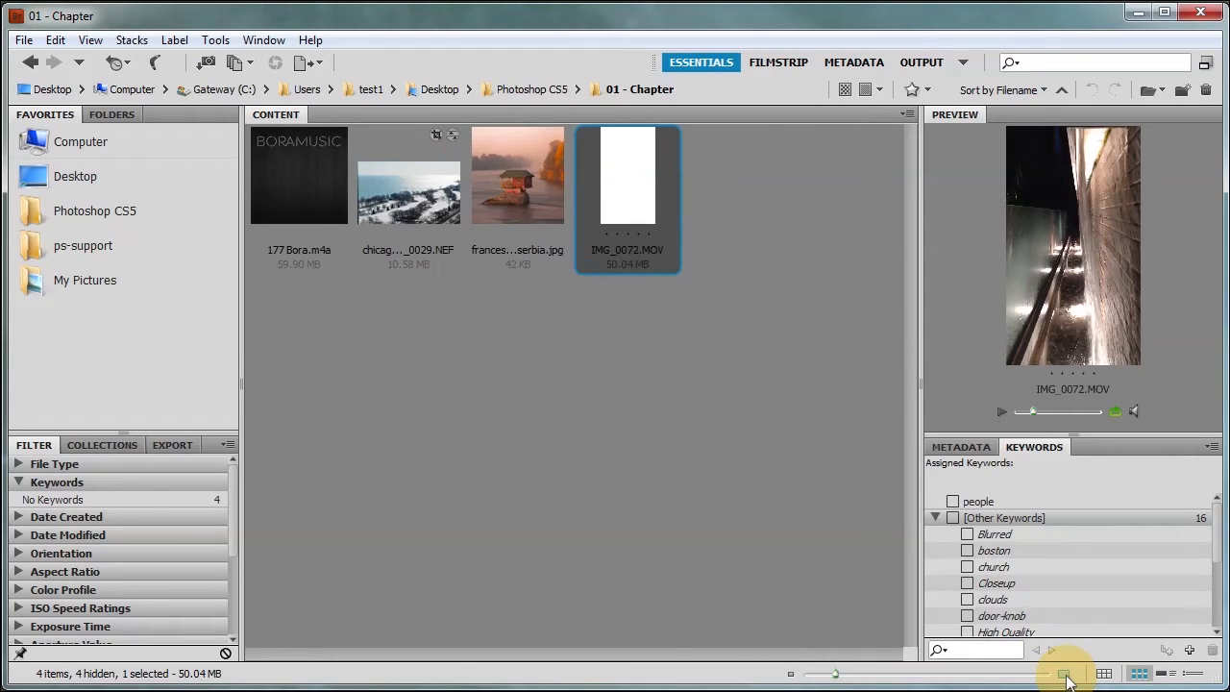
click(790, 673)
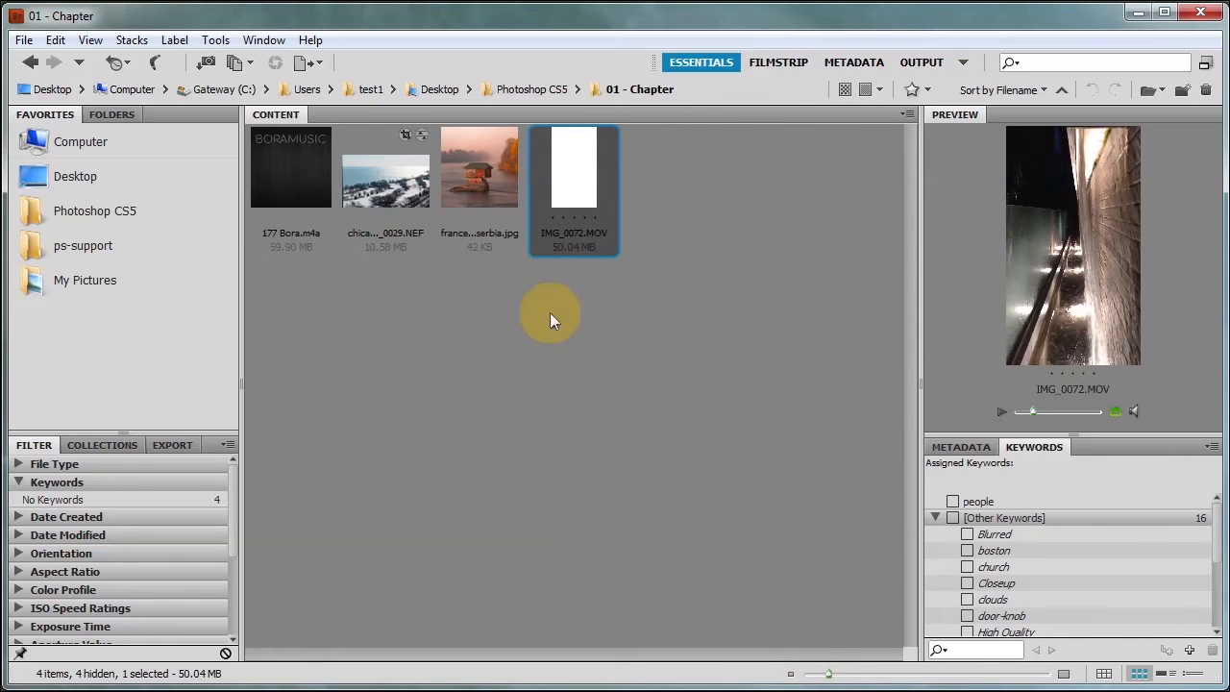
click(479, 184)
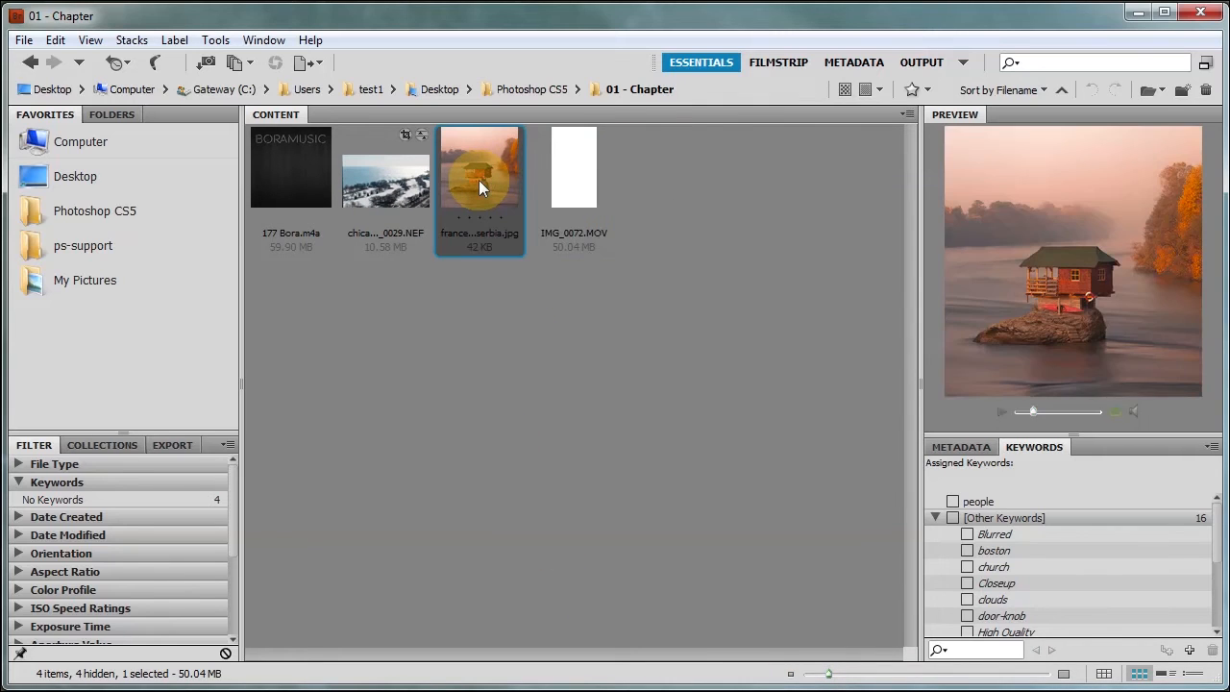
key(ctrl+equal)
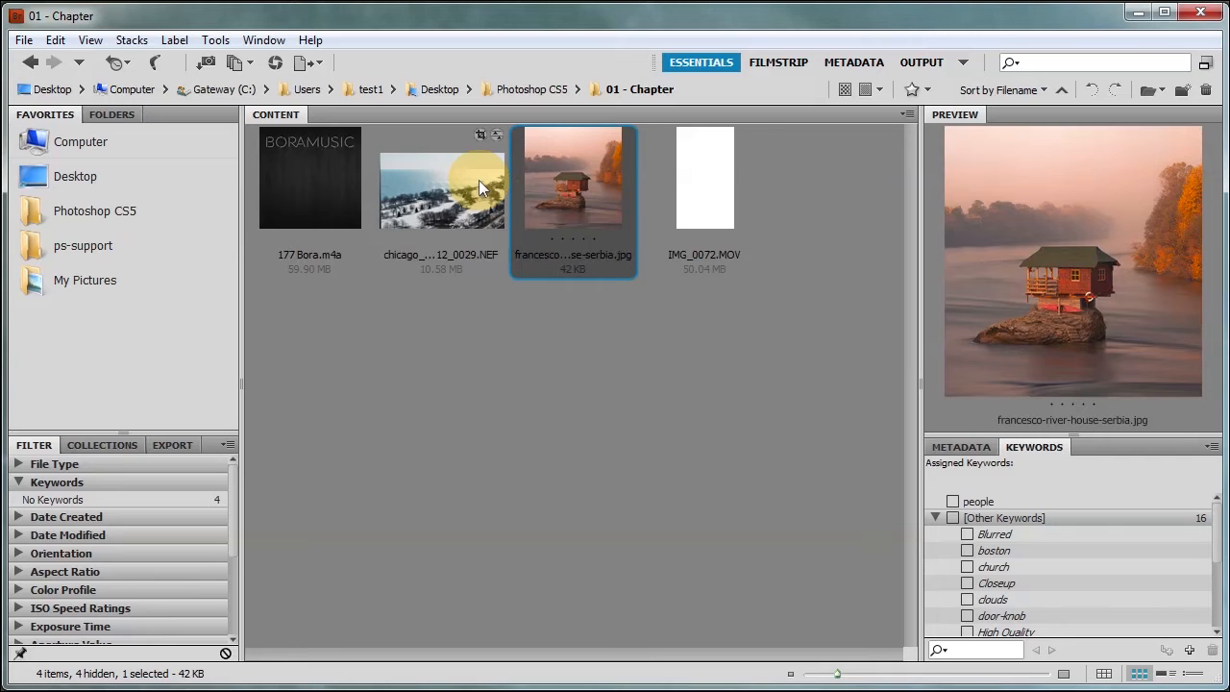
key(ctrl+equal)
key(ctrl+equal)
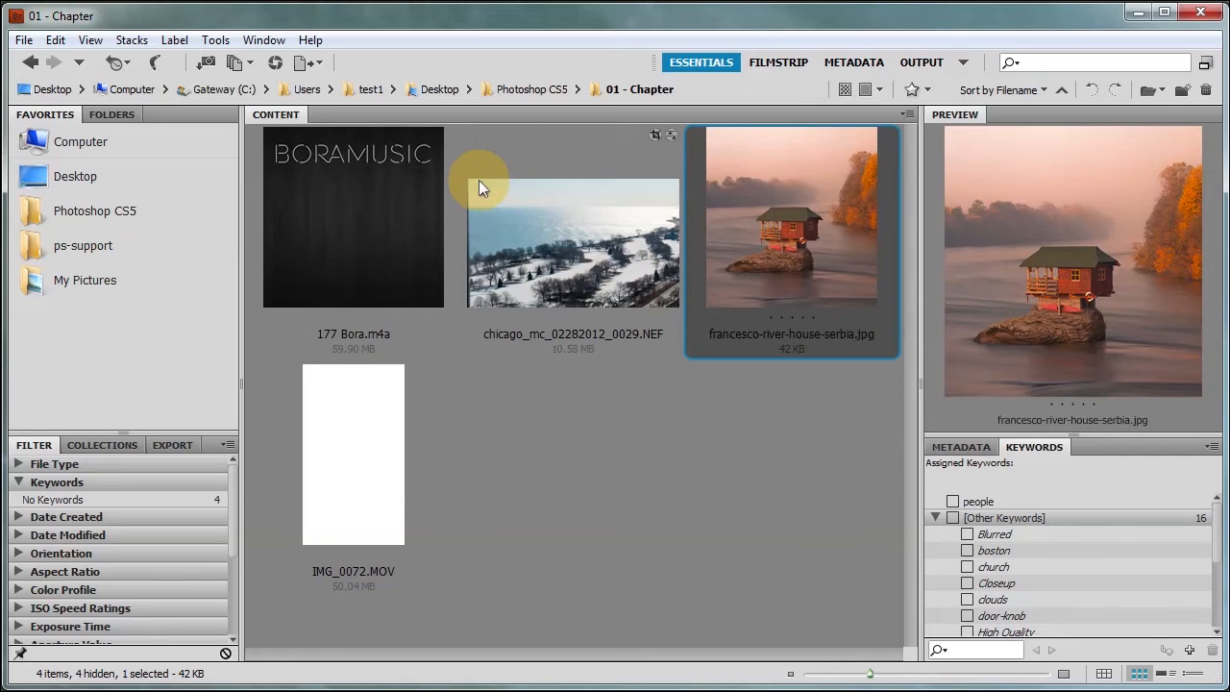
key(ctrl+equal)
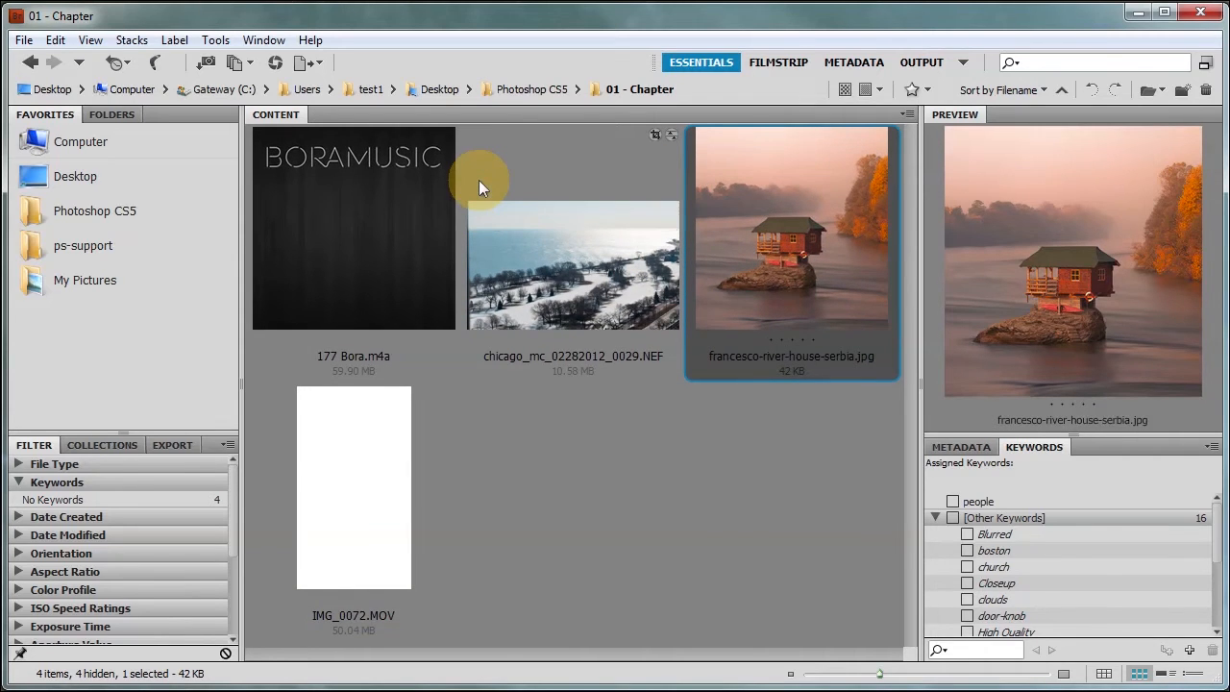
key(ctrl+equal)
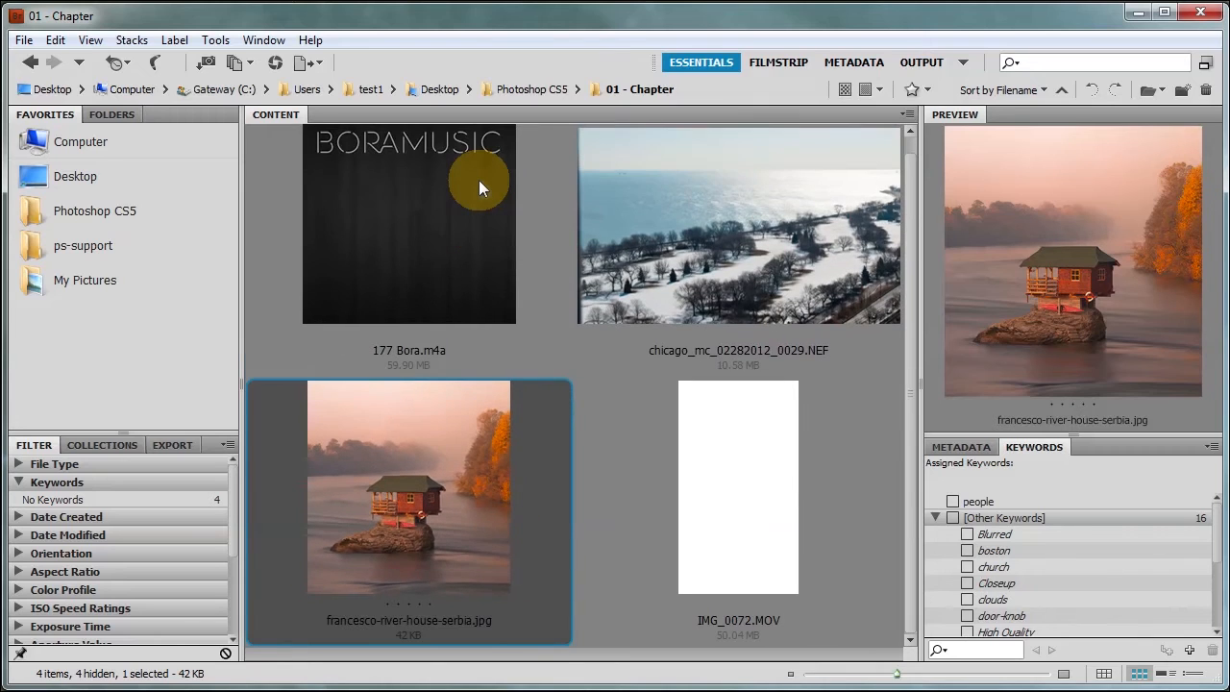
key(ctrl+minus)
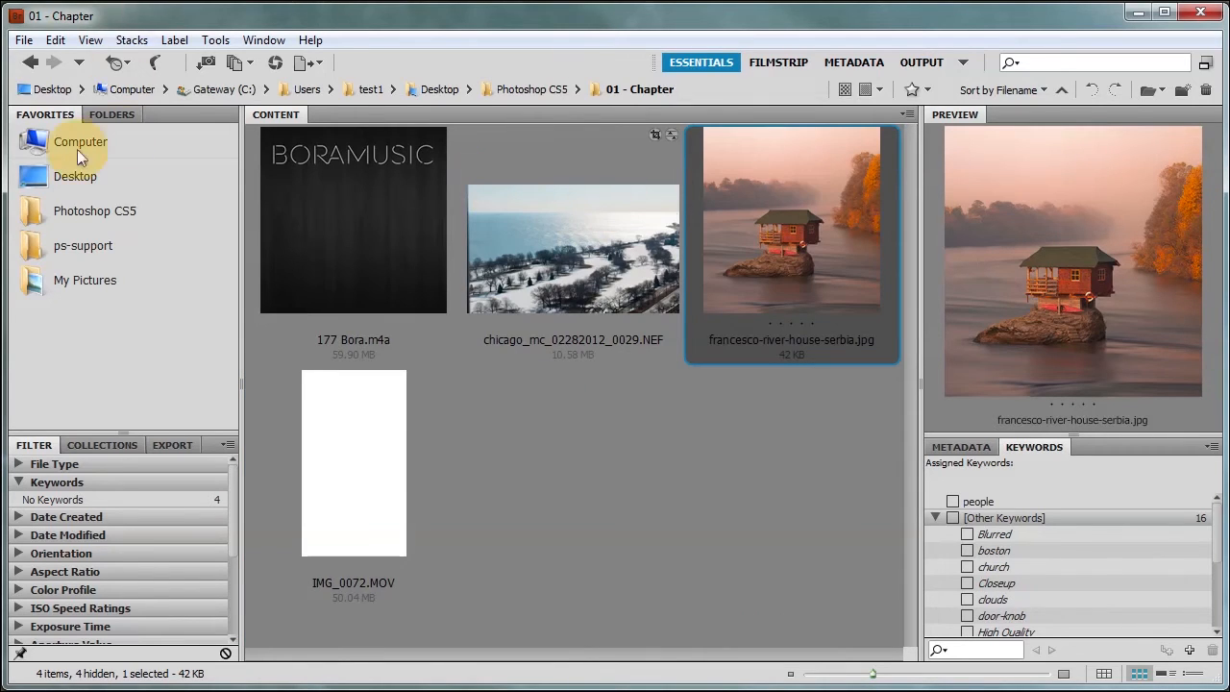
- Look through the folder tree, return to the favorites, and open the Photoshop CS5 favorite
click(119, 114)
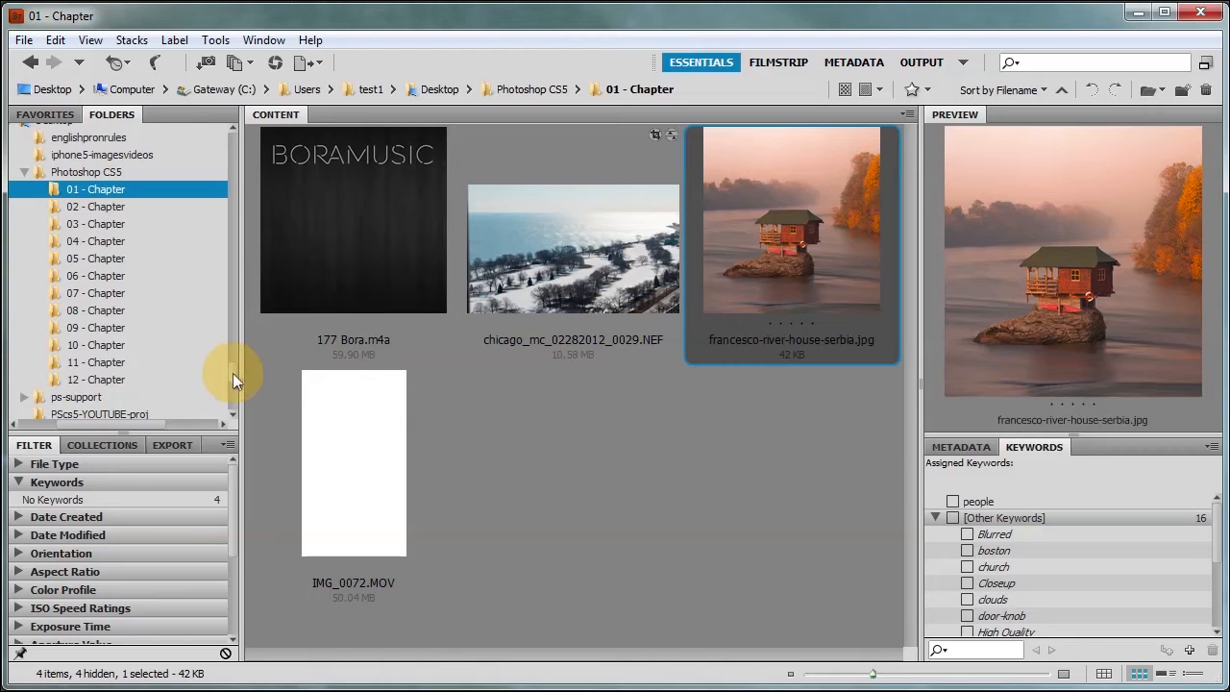
click(47, 115)
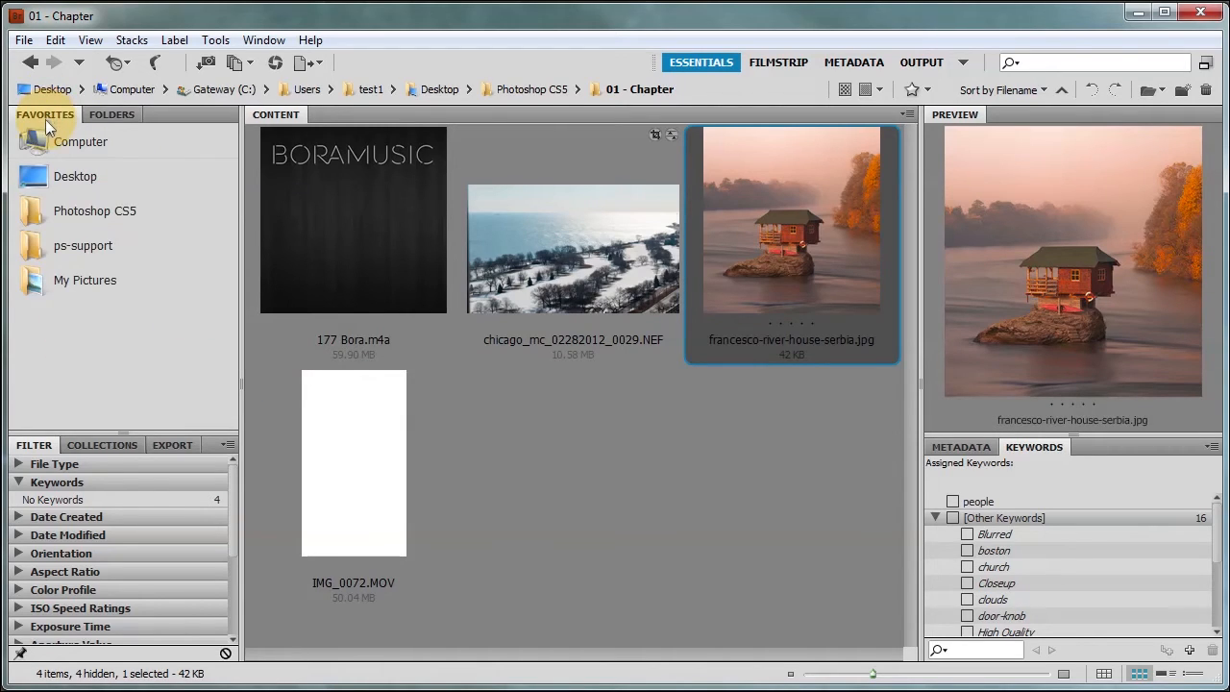
click(83, 210)
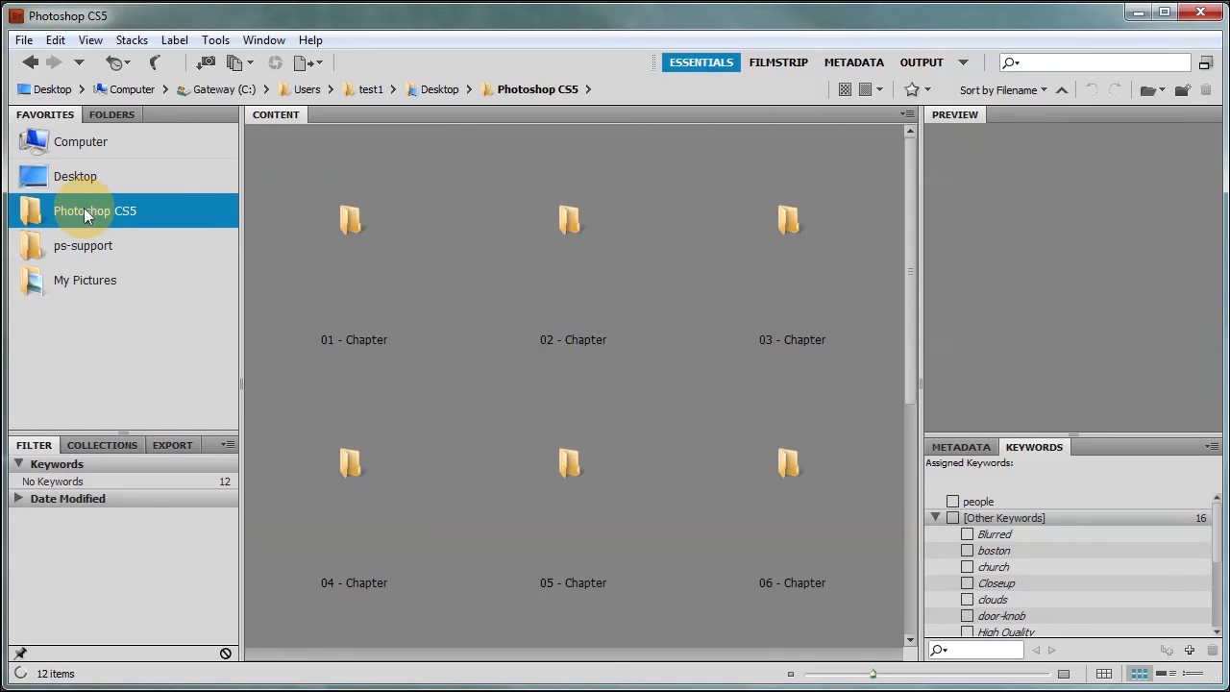
- Add the 02 - Chapter folder to the favorites and remove it from them again
right_click(570, 216)
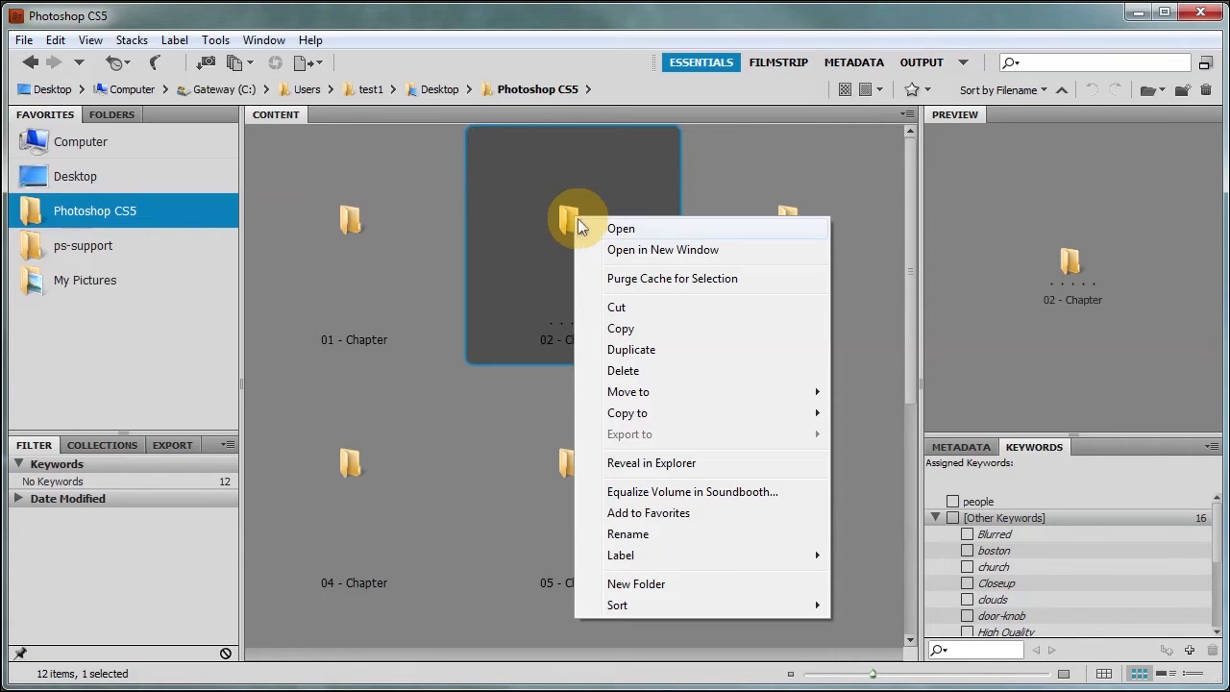
click(23, 42)
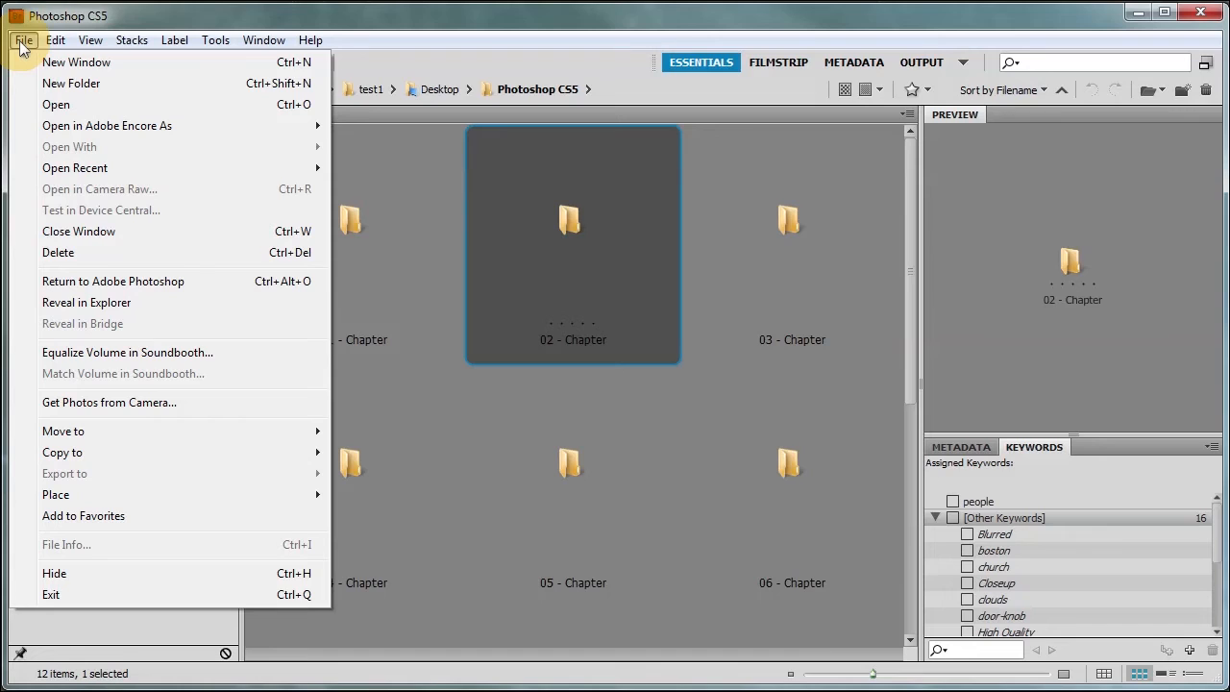
click(109, 515)
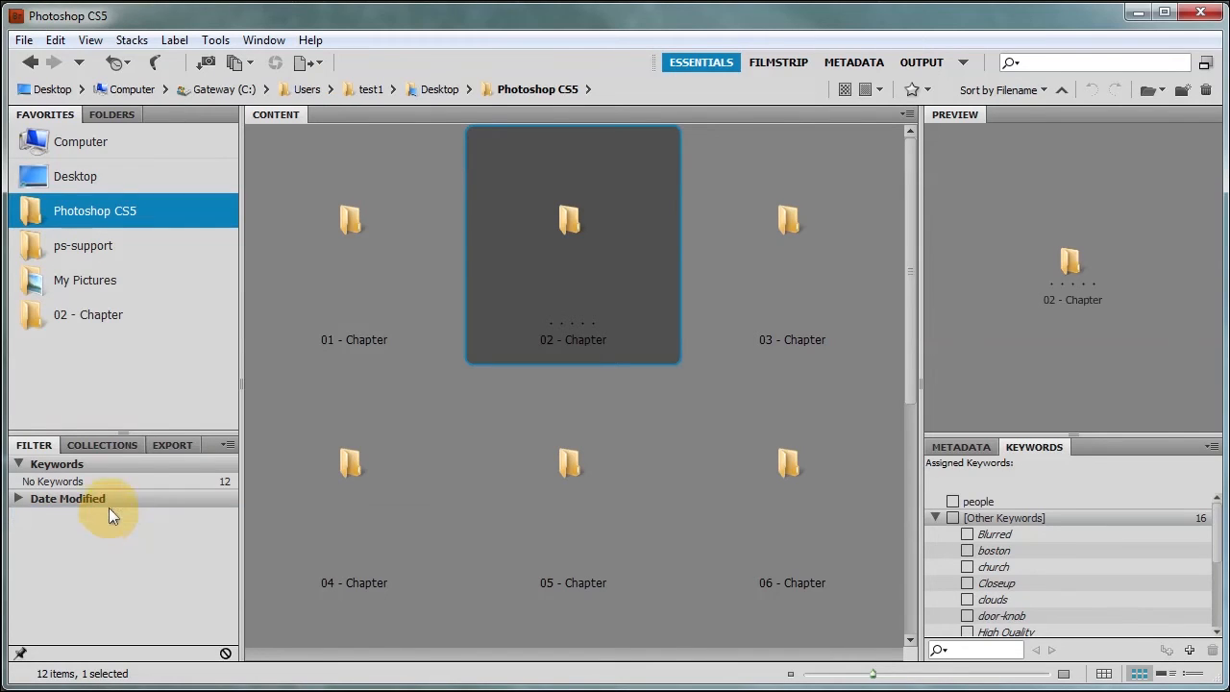
right_click(78, 313)
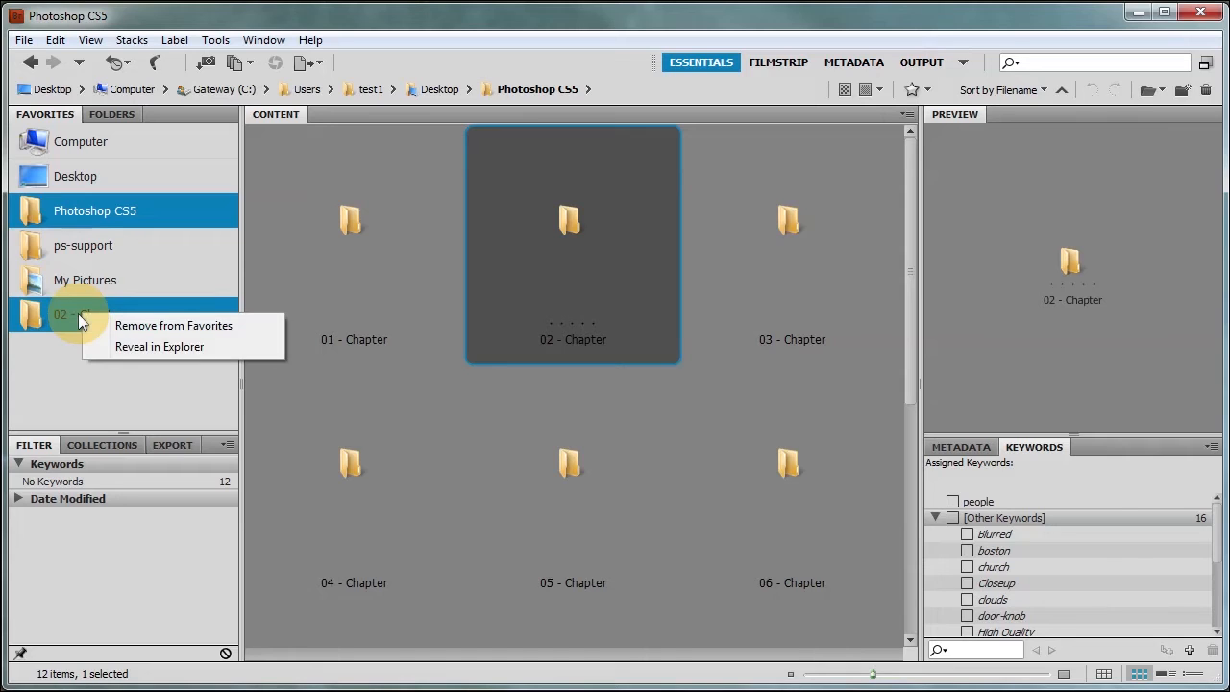
click(133, 327)
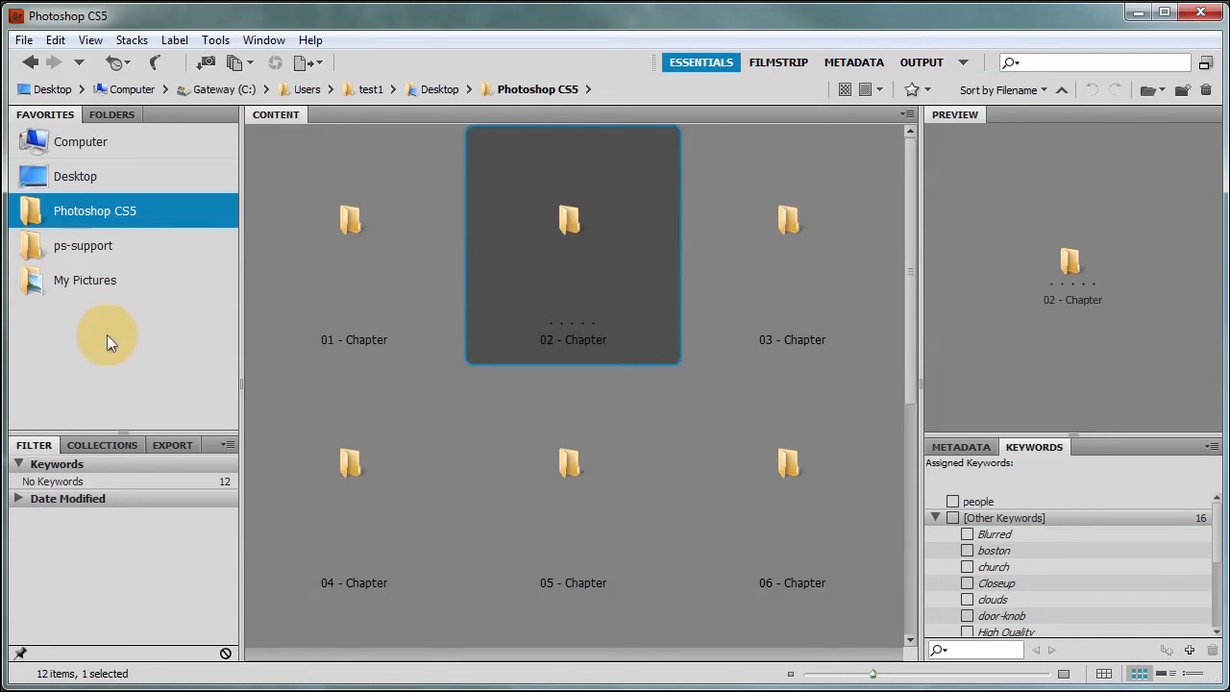
- Open the 01 - Chapter folder and view the available collections and export destinations
mouse_move(351, 224)
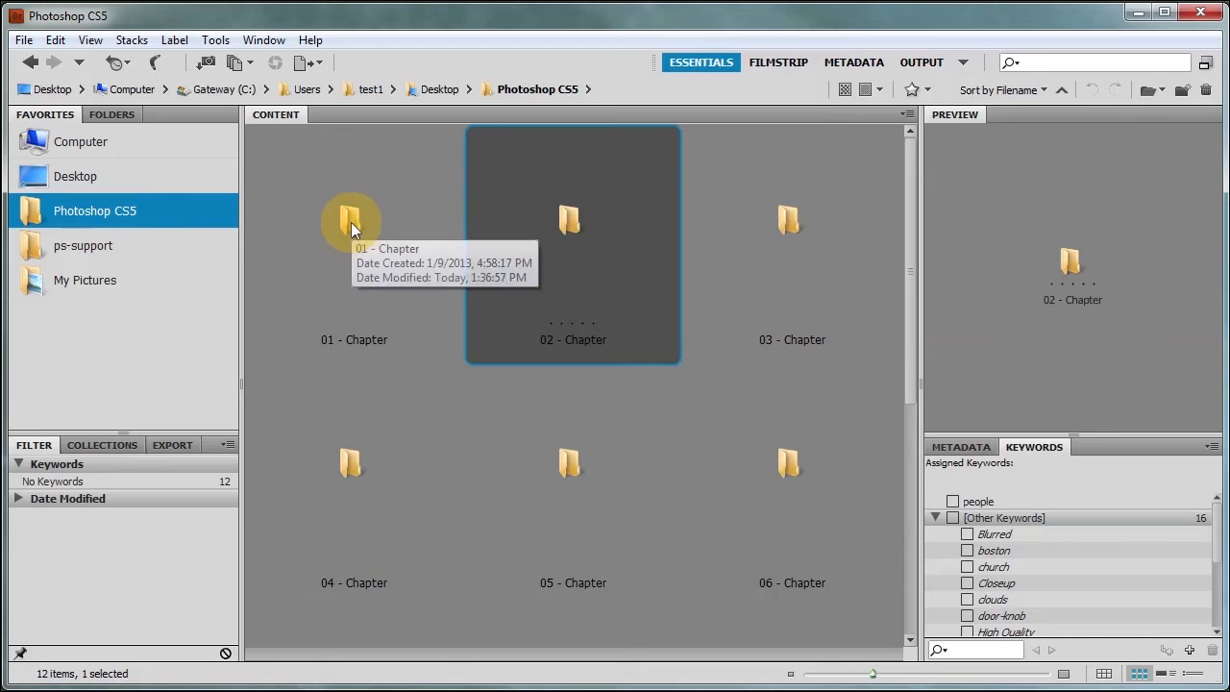
double_click(351, 224)
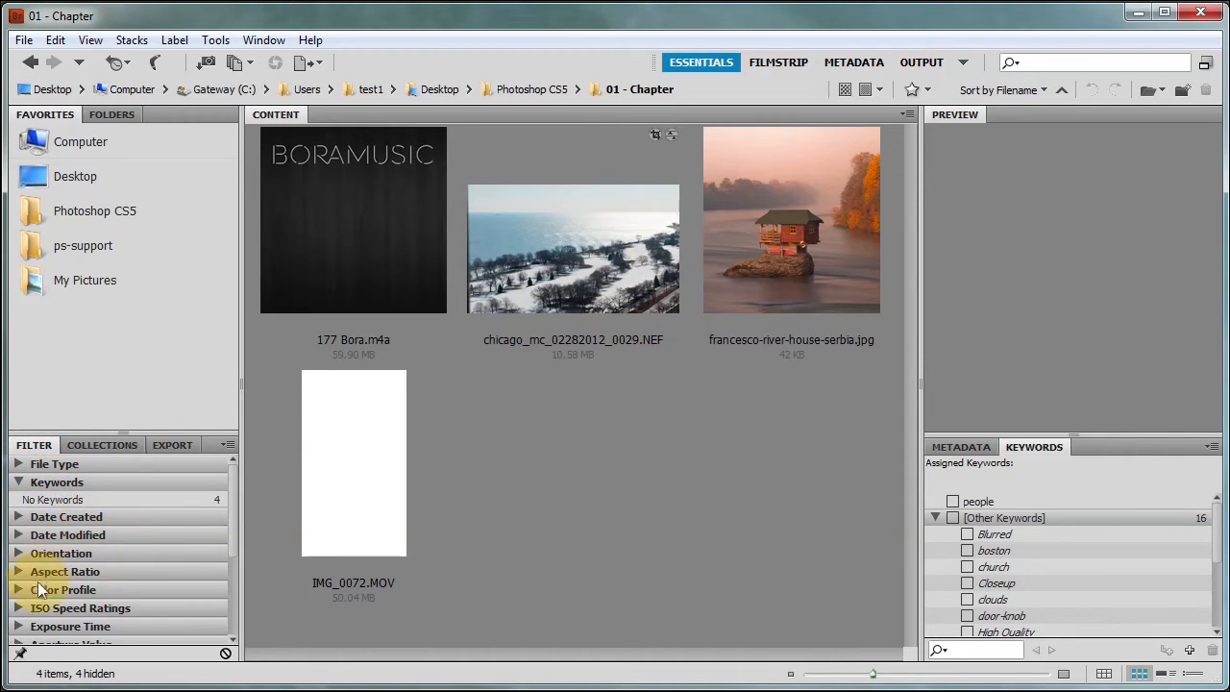
click(100, 443)
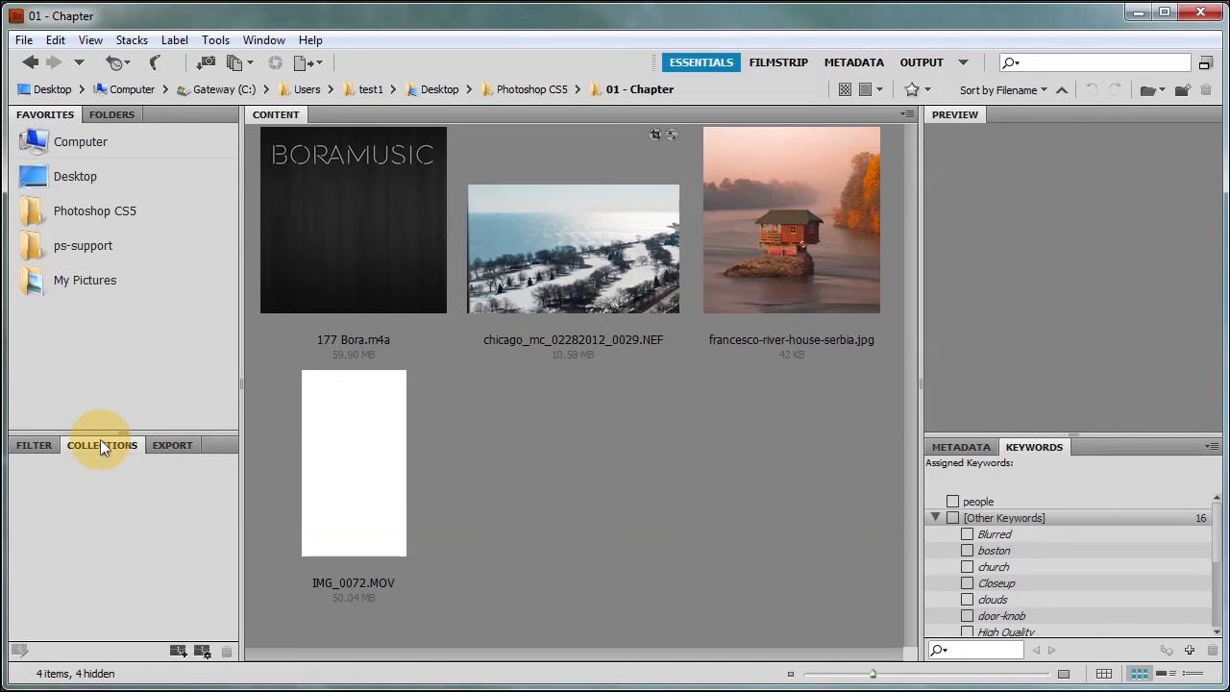
click(170, 448)
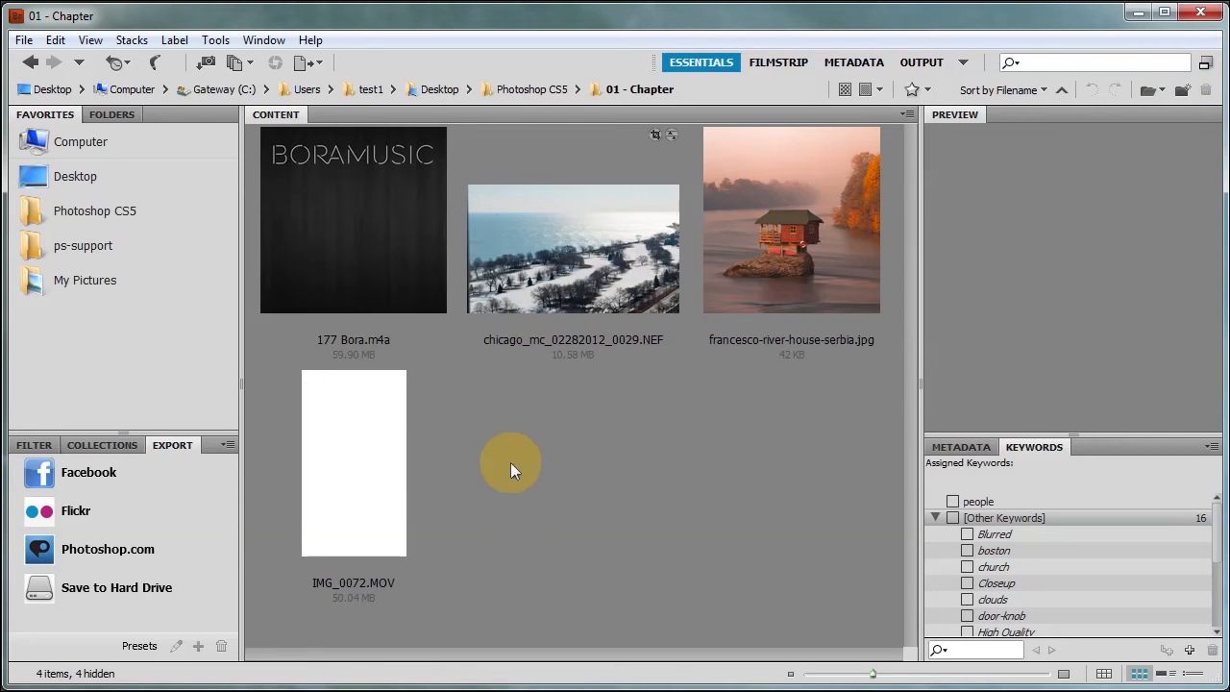
- Switch Bridge to compact mode and move the small window fully into view
key(ctrl+Return)
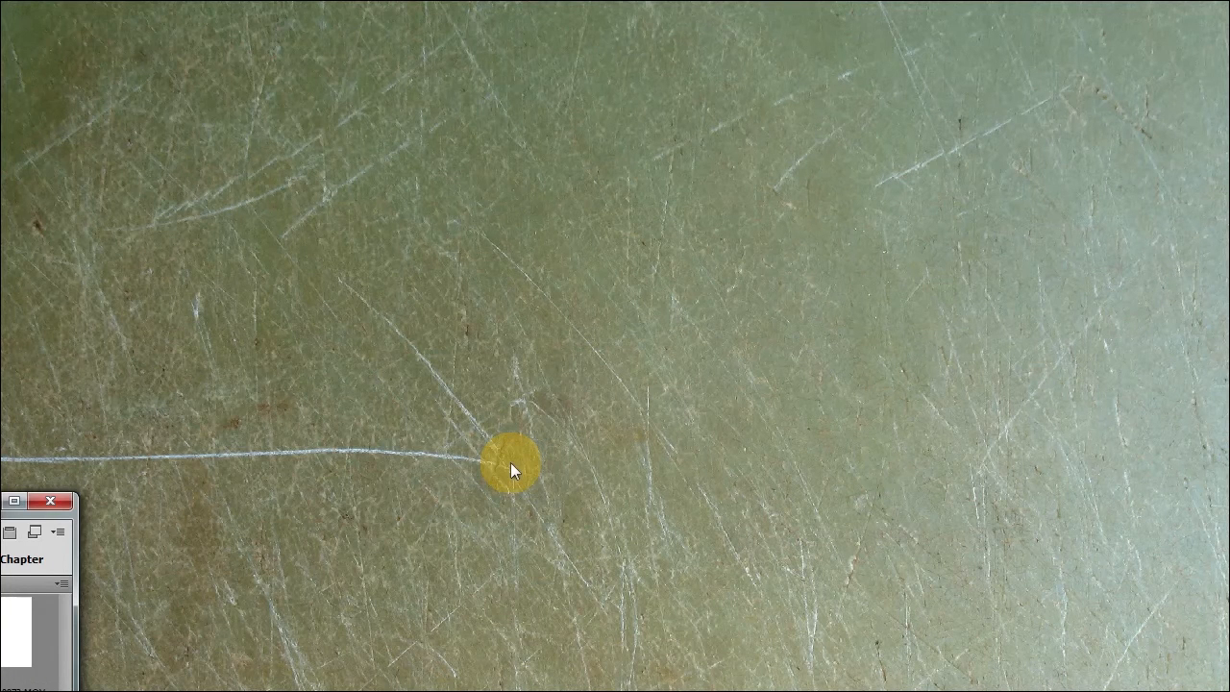
drag(2, 501, 188, 313)
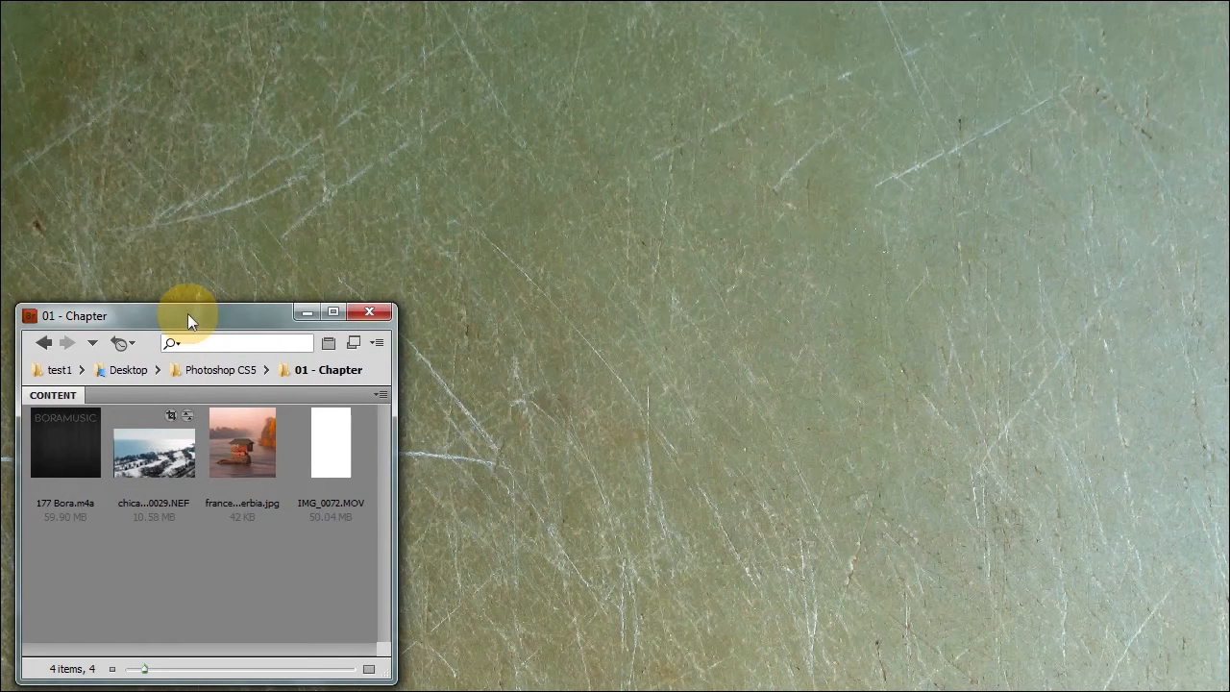
- Switch to Photoshop and open francesco-river-house-serbia.jpg from the compact Bridge window, using the embedded color profile
key(alt+Tab)
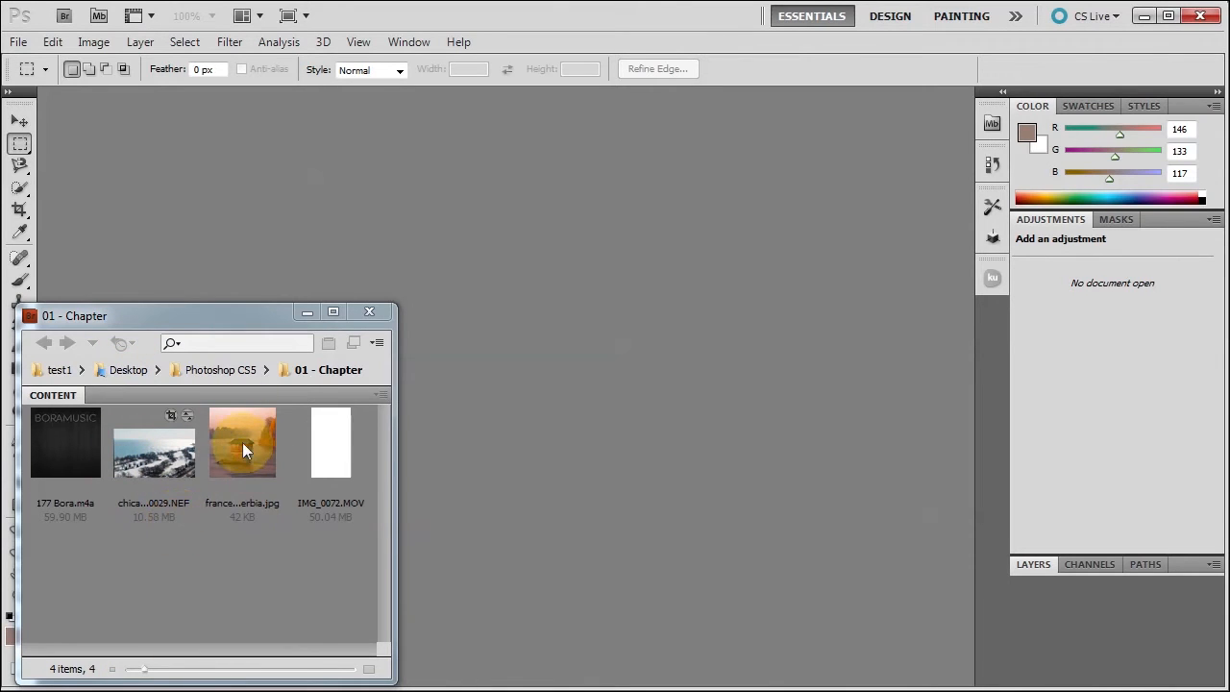
drag(242, 442, 572, 376)
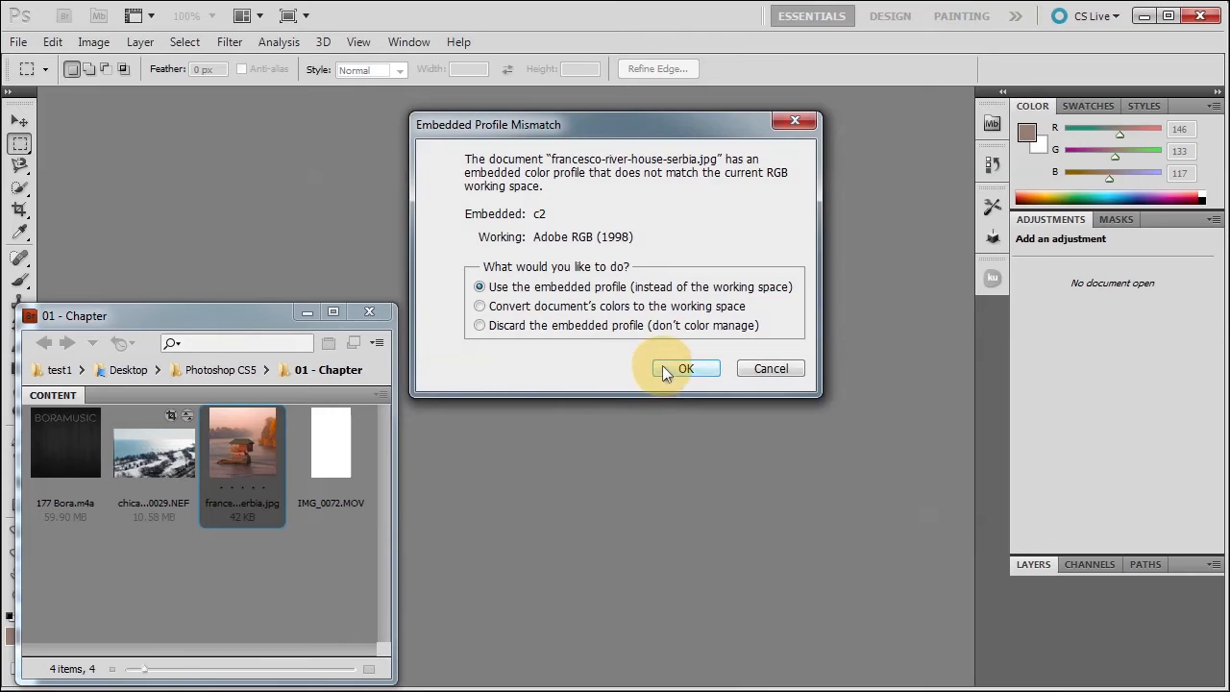
click(664, 365)
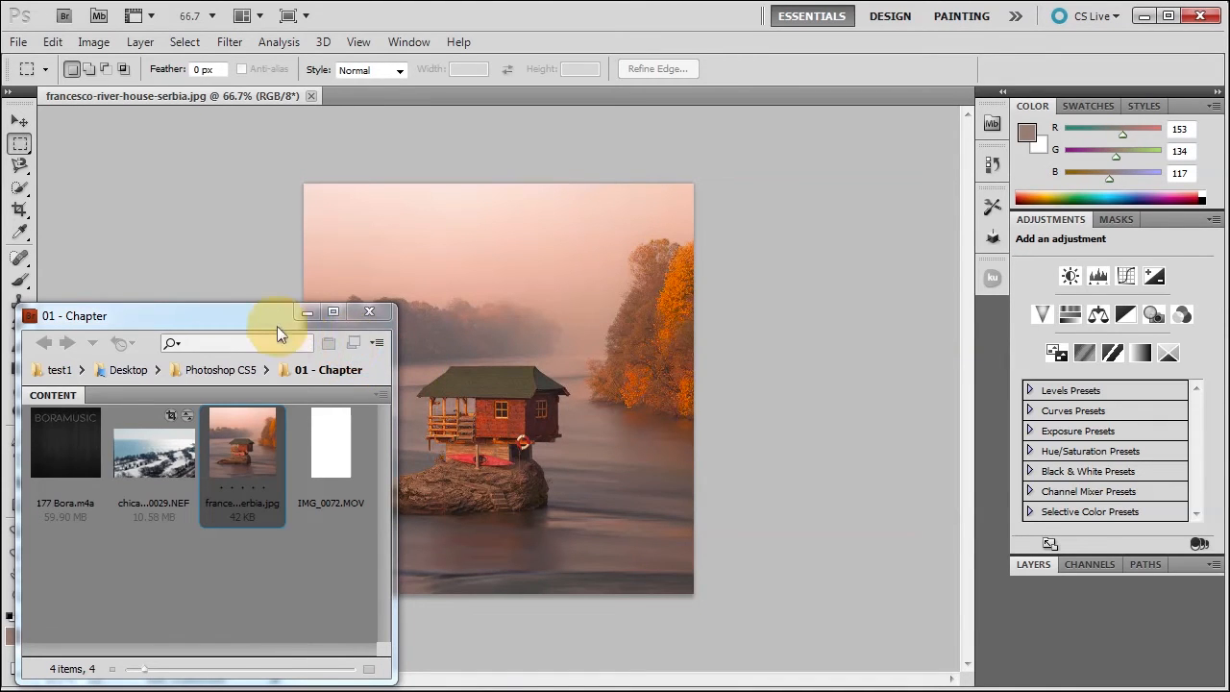
- Collapse the compact Bridge window to ultra-compact mode and return it to compact mode
click(248, 313)
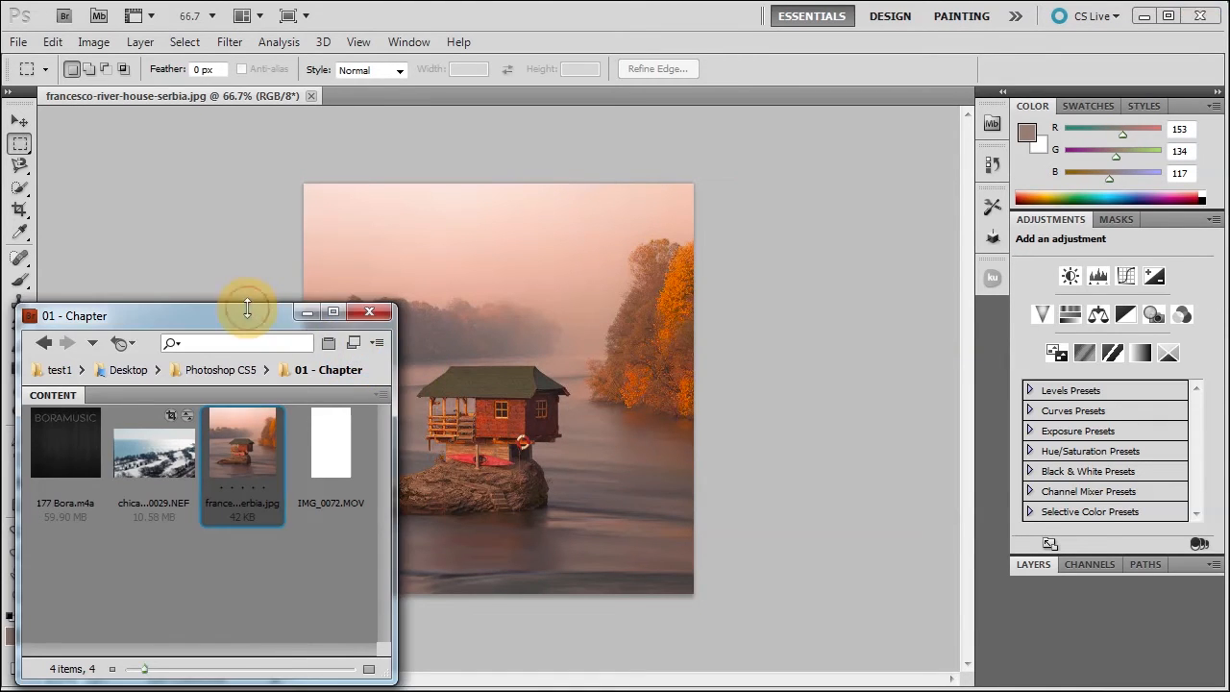
click(329, 345)
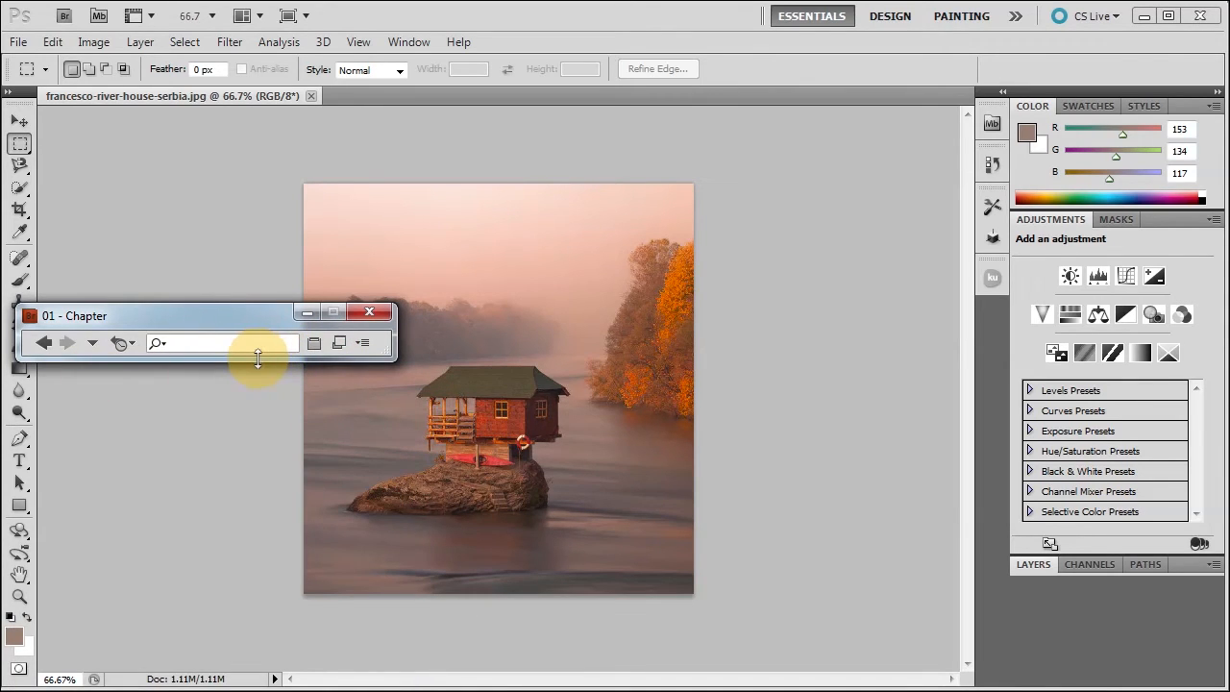
click(339, 342)
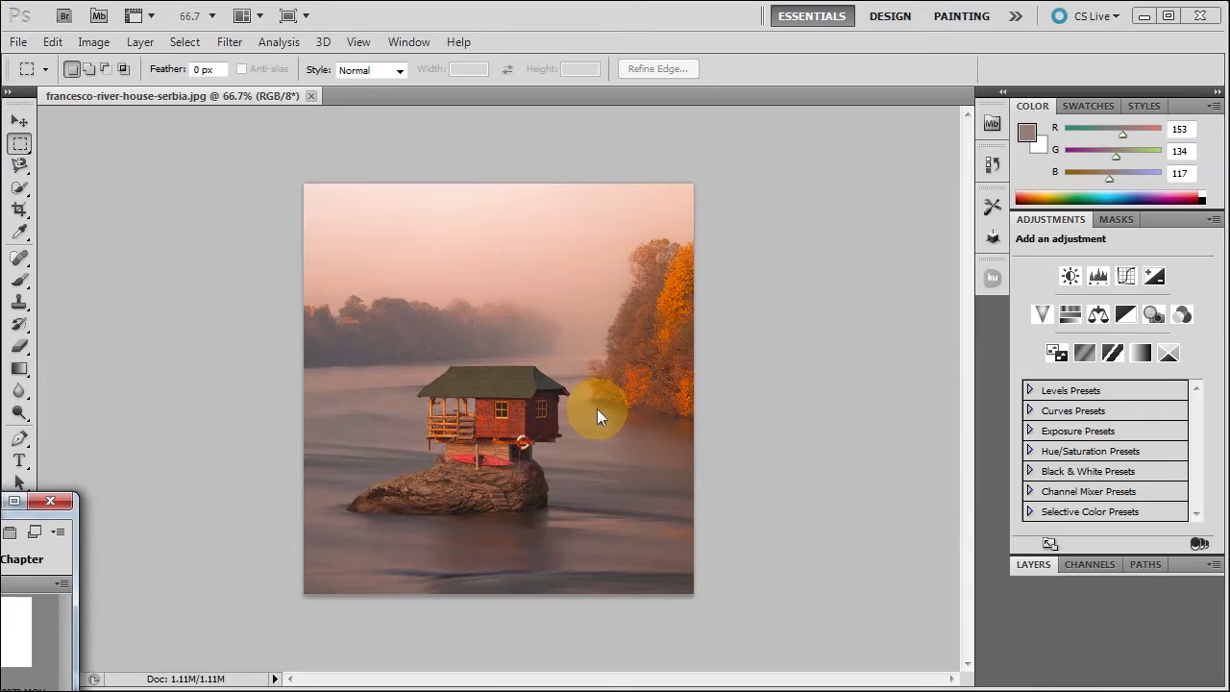
- Bring the compact Bridge window fully into view, restore it to full mode, and review the Creative Suite color settings without changing them
drag(0, 506, 270, 288)
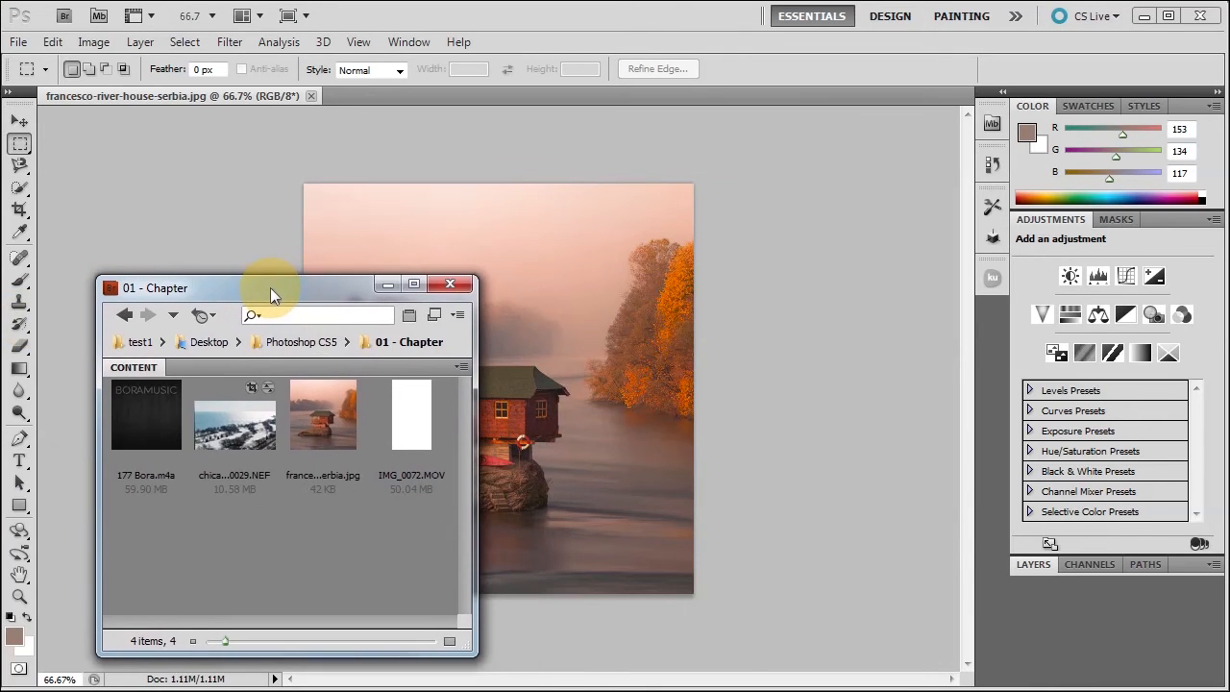
double_click(270, 287)
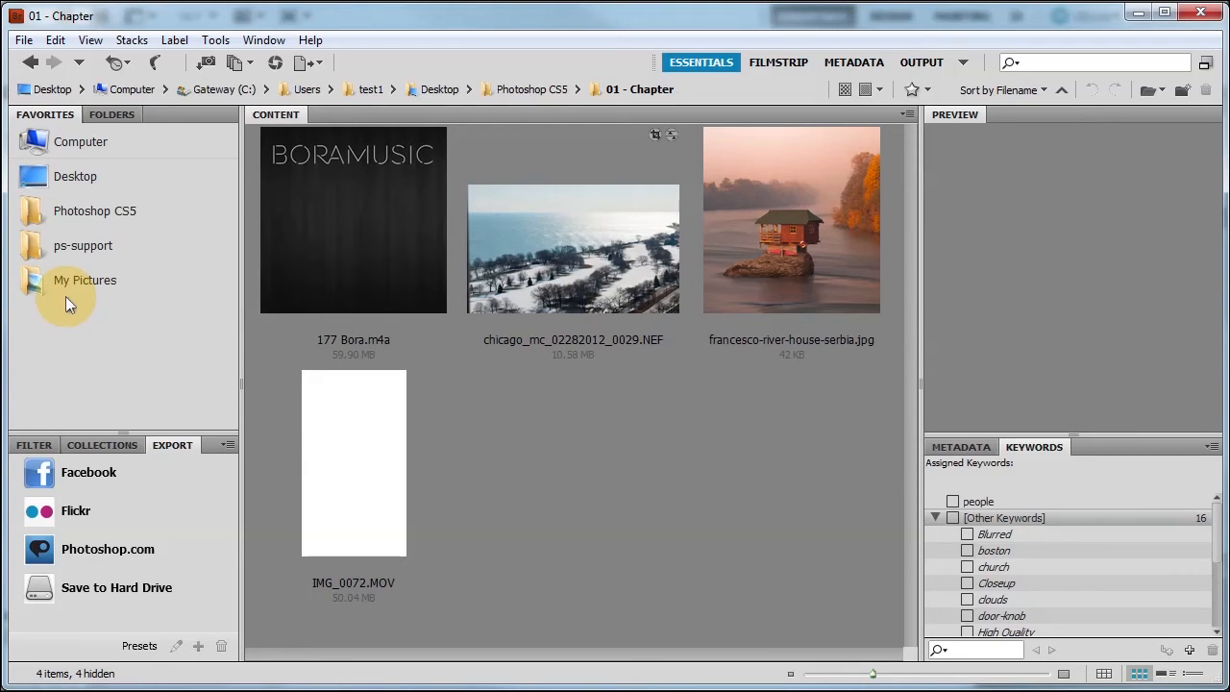
click(55, 40)
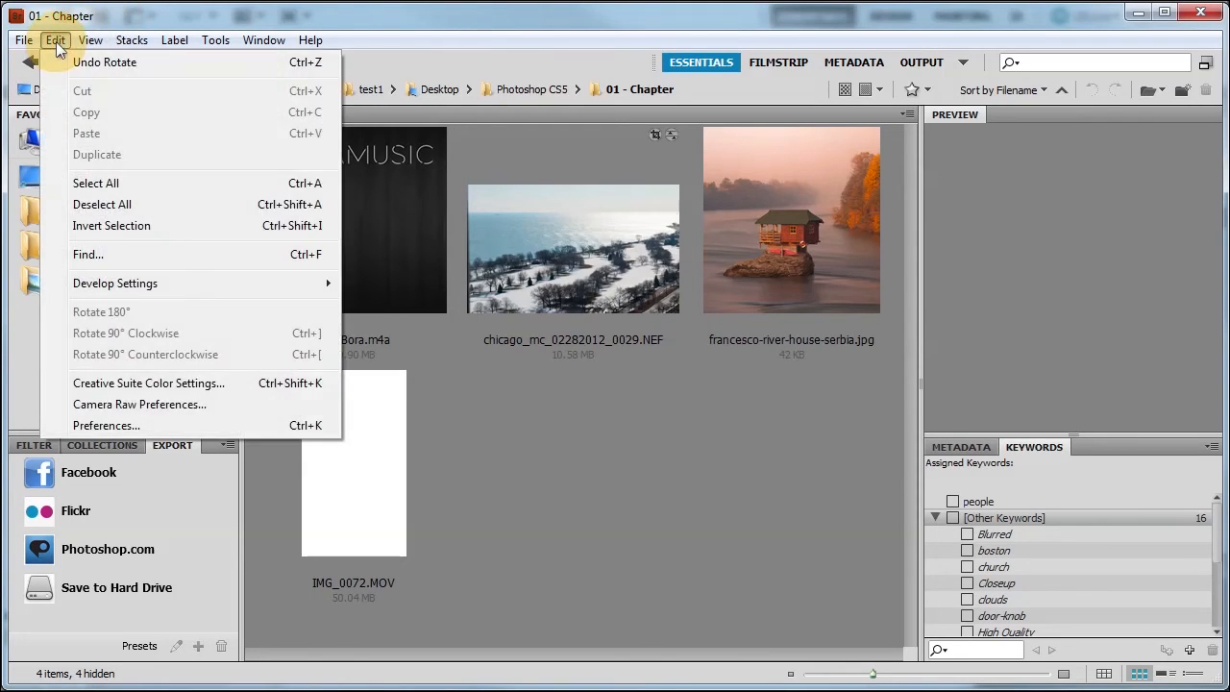
click(124, 384)
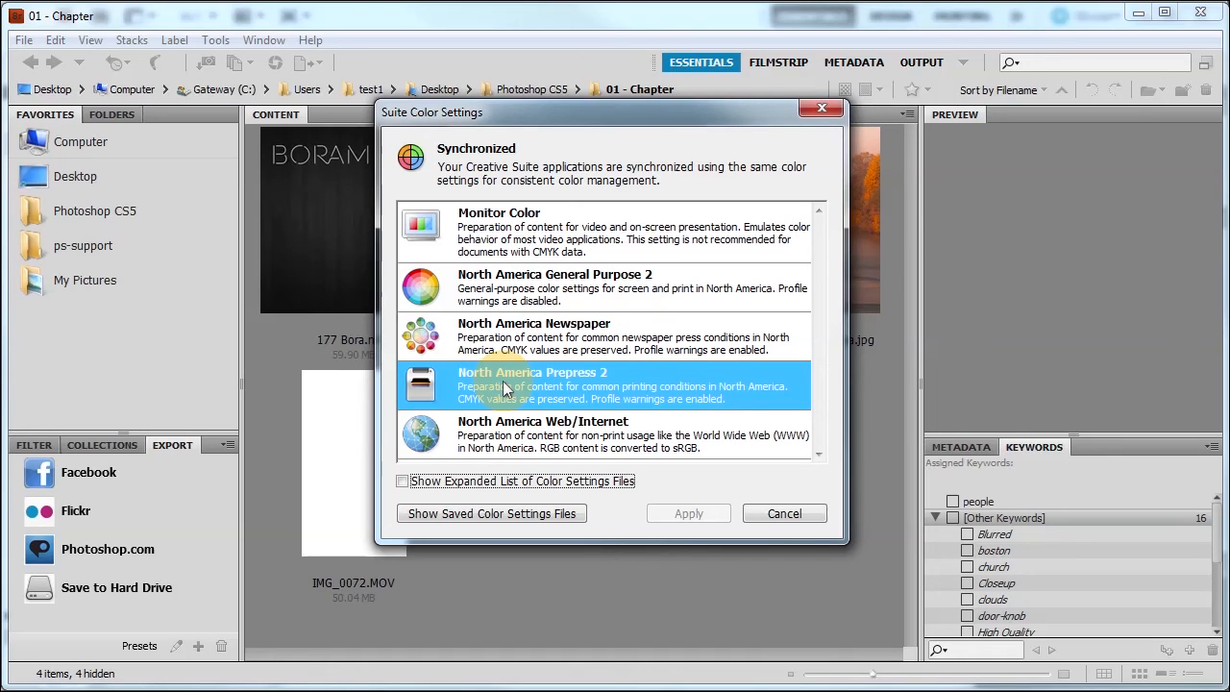
click(786, 512)
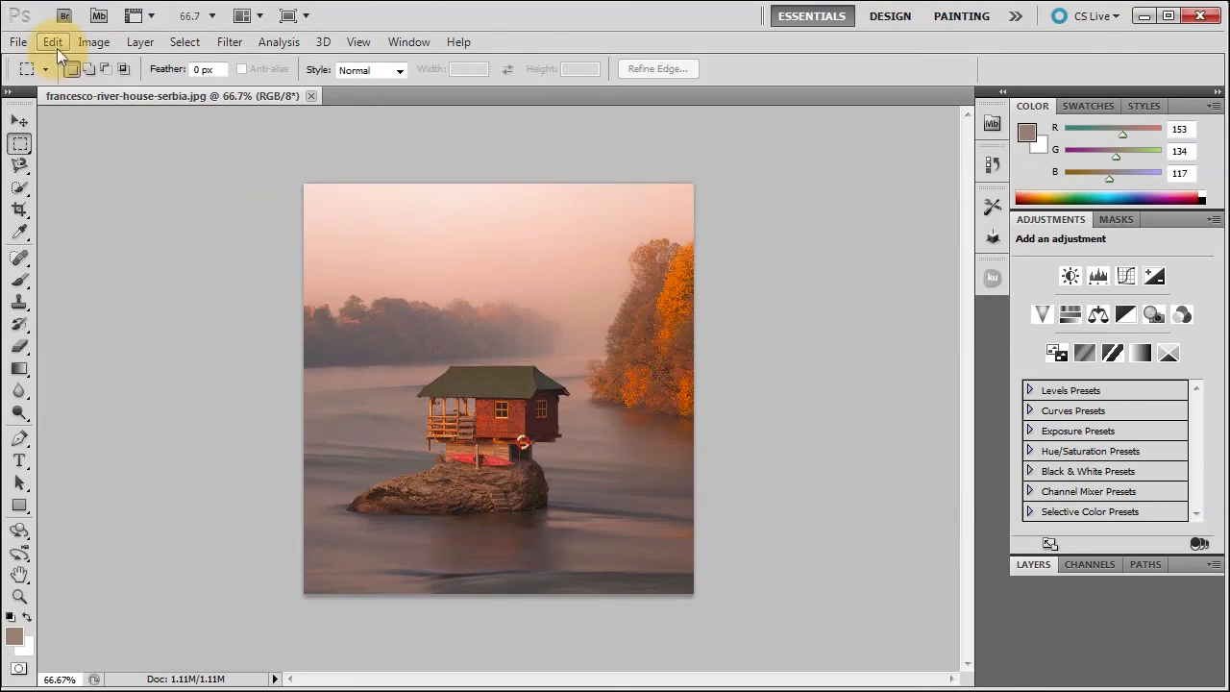
- Switch to Photoshop and apply color settings with Ask When Pasting off and Ask When Opening on for both profile mismatches and missing profiles
click(52, 44)
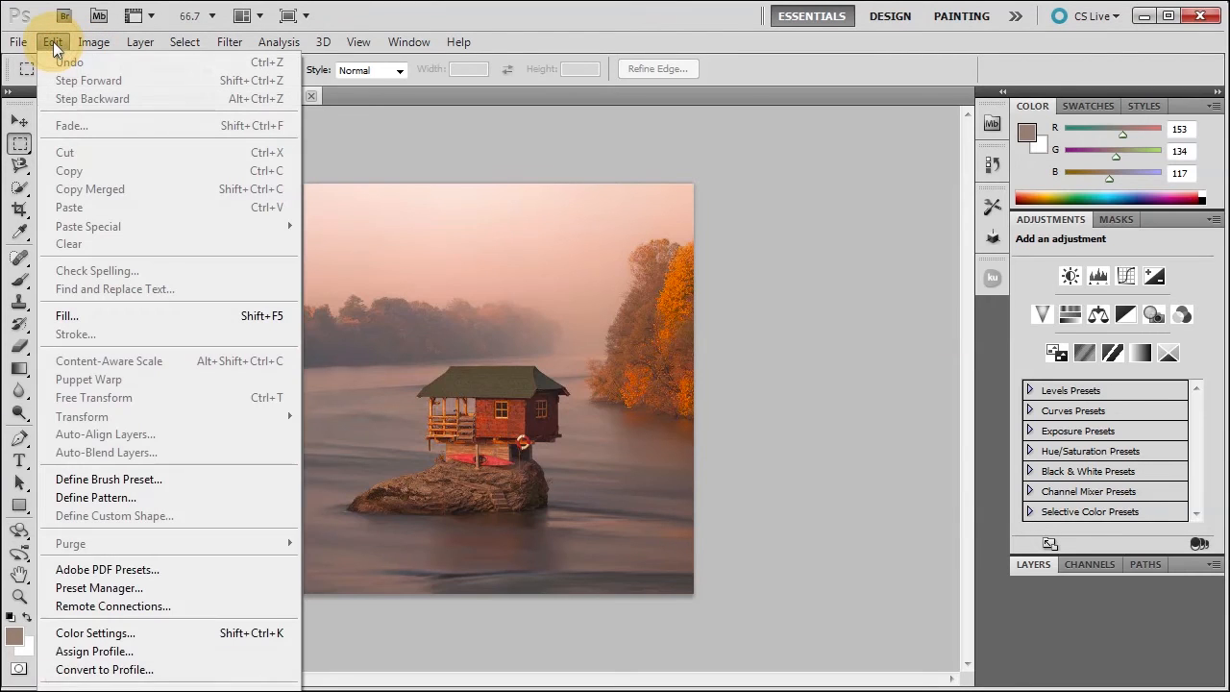
click(110, 634)
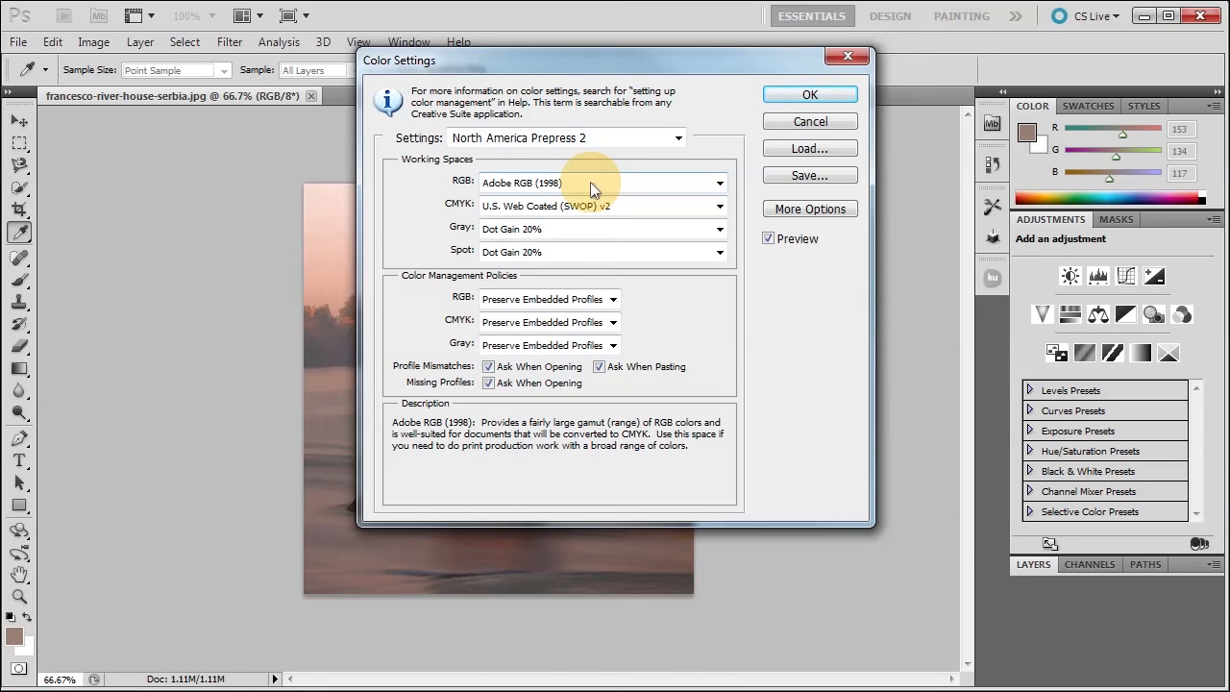
mouse_move(522, 212)
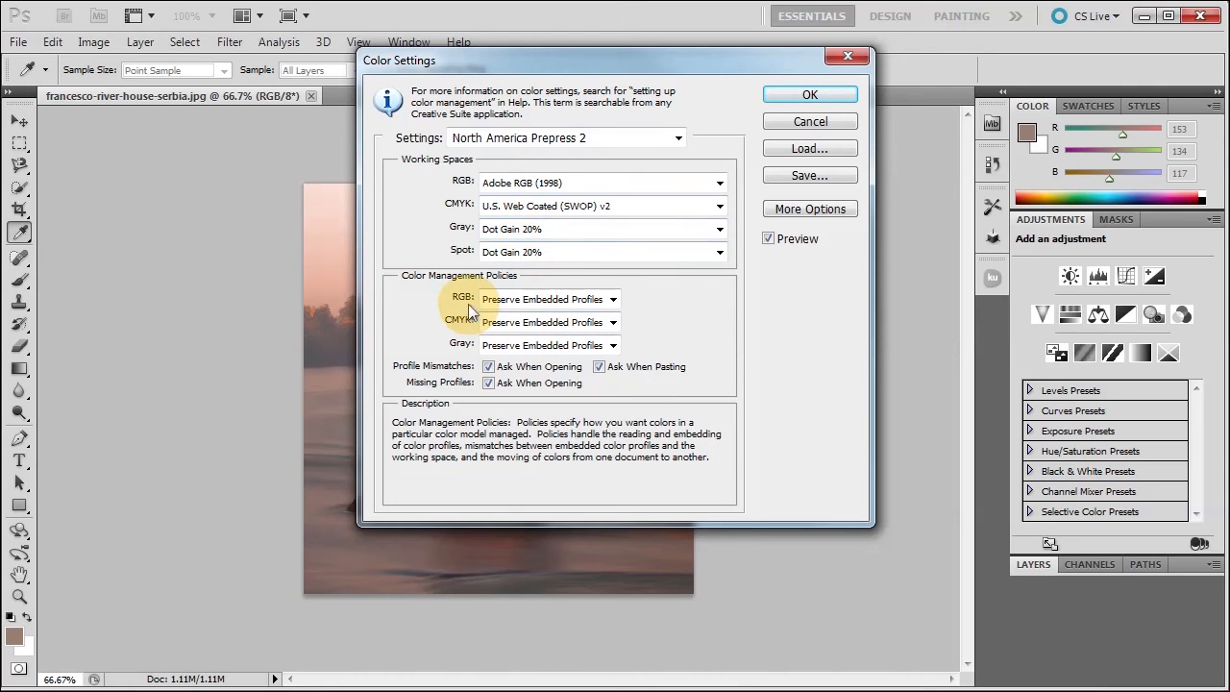
mouse_move(523, 305)
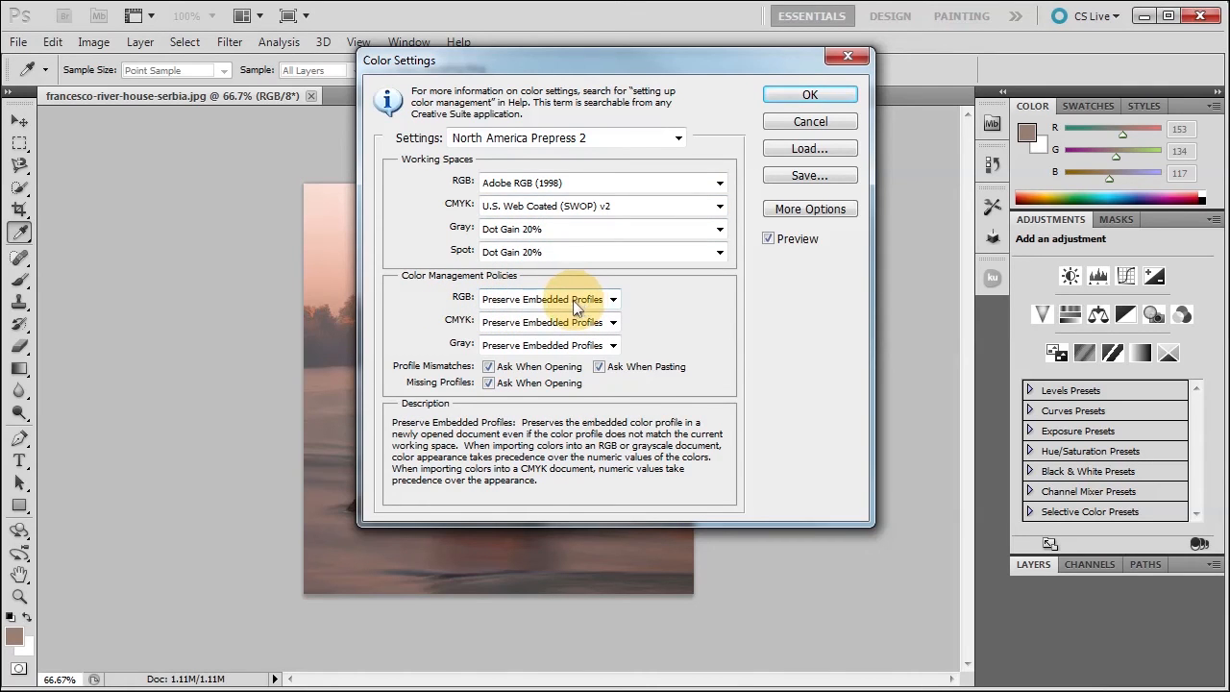
click(598, 367)
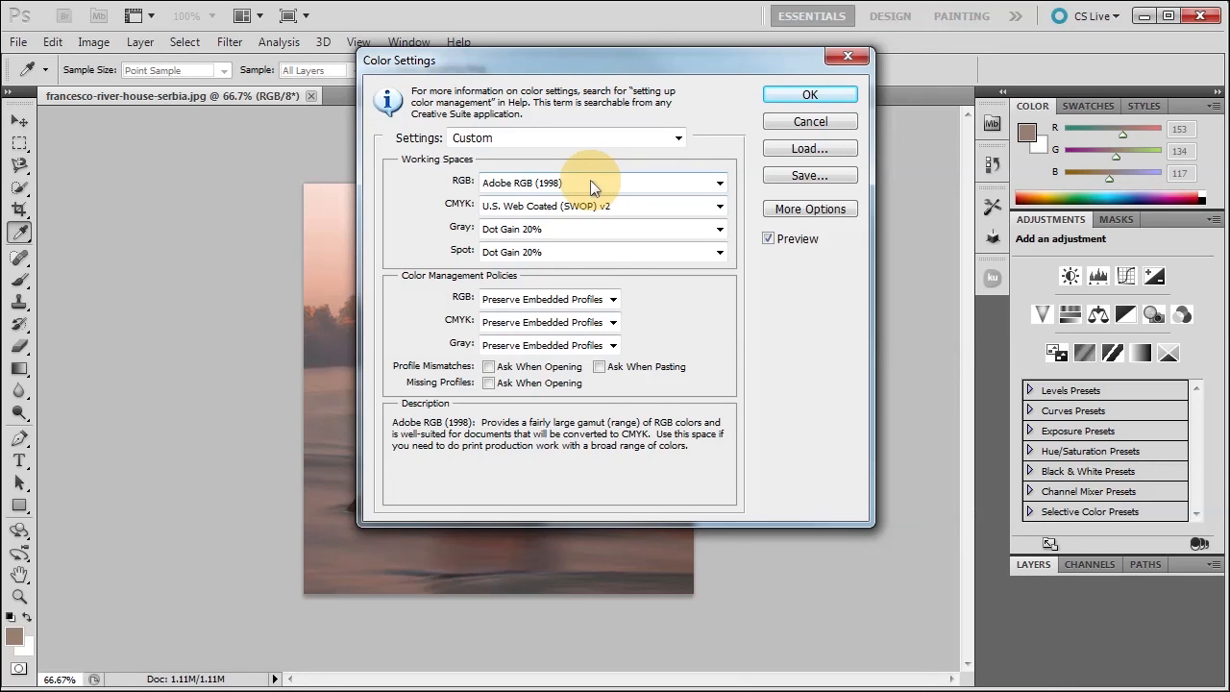
click(489, 368)
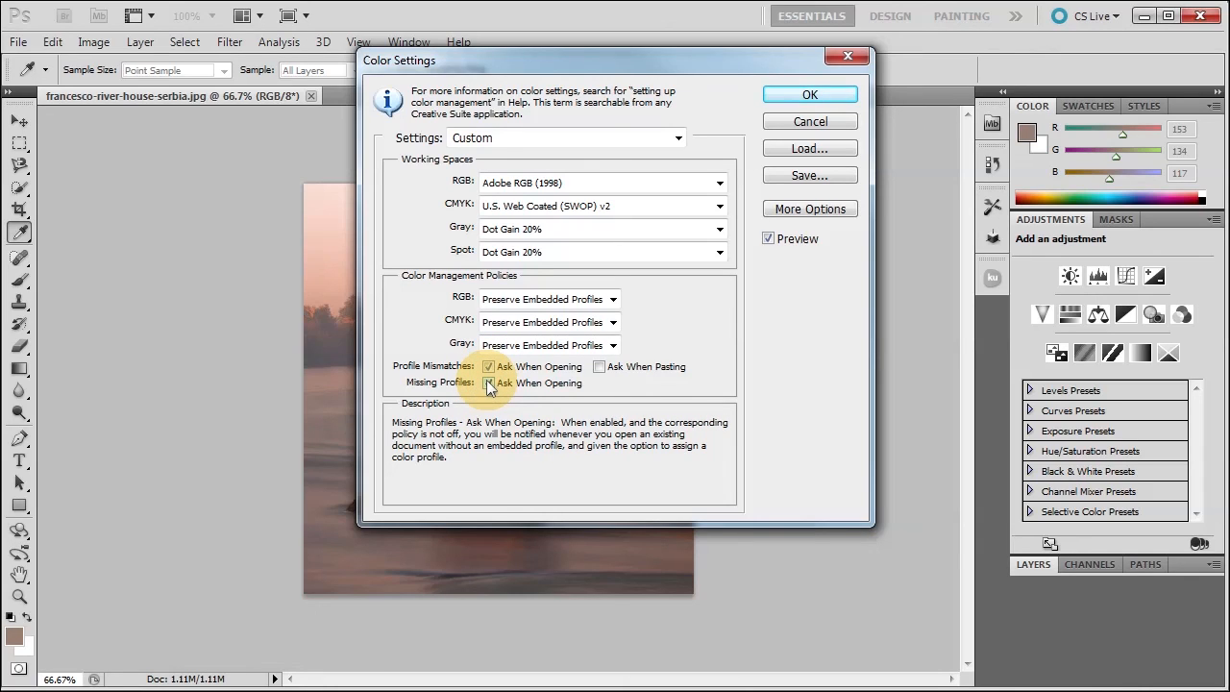
click(488, 382)
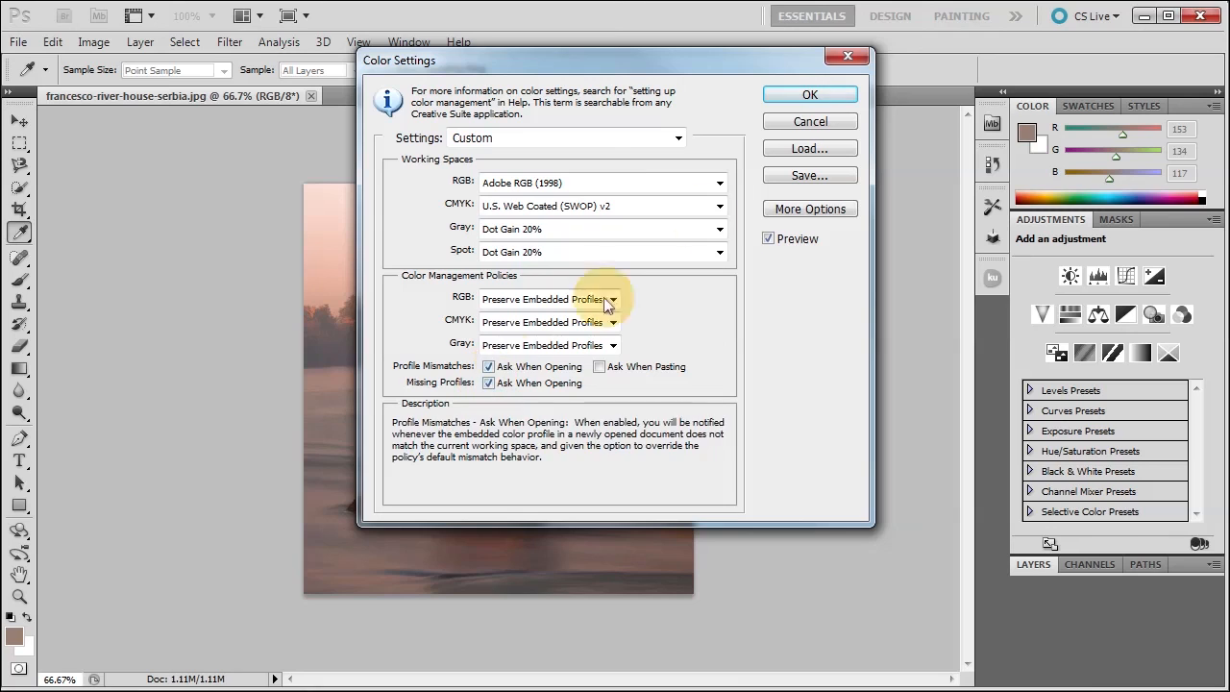
click(799, 93)
key(m)
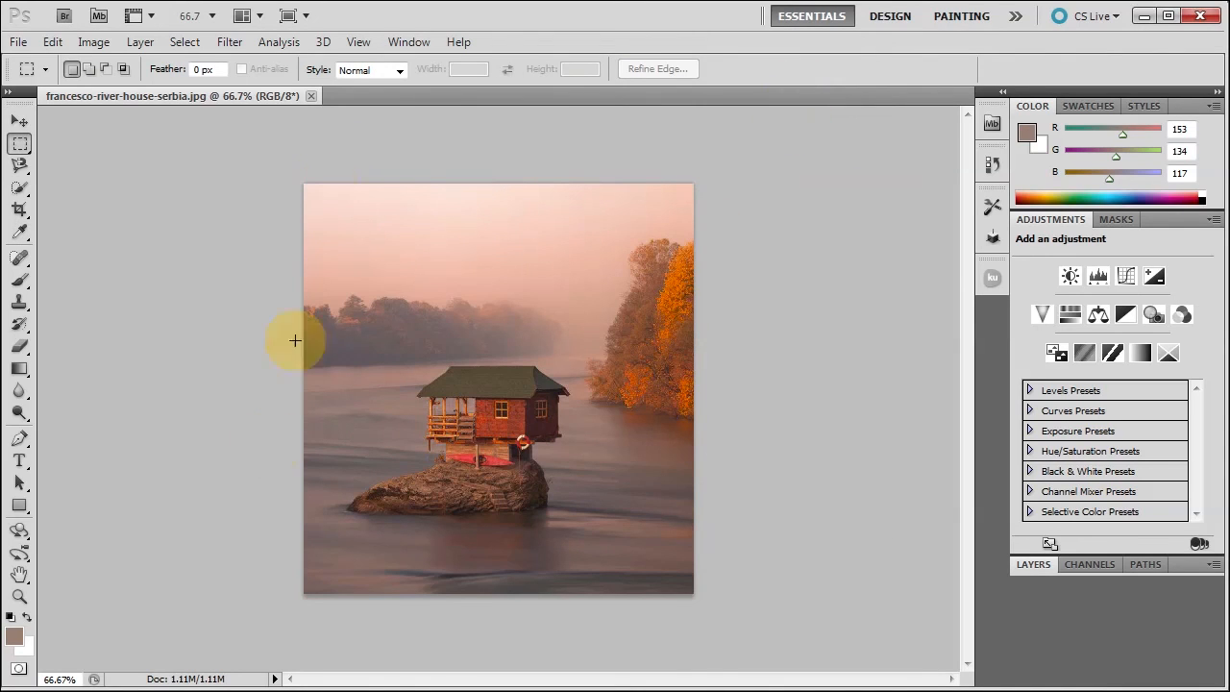